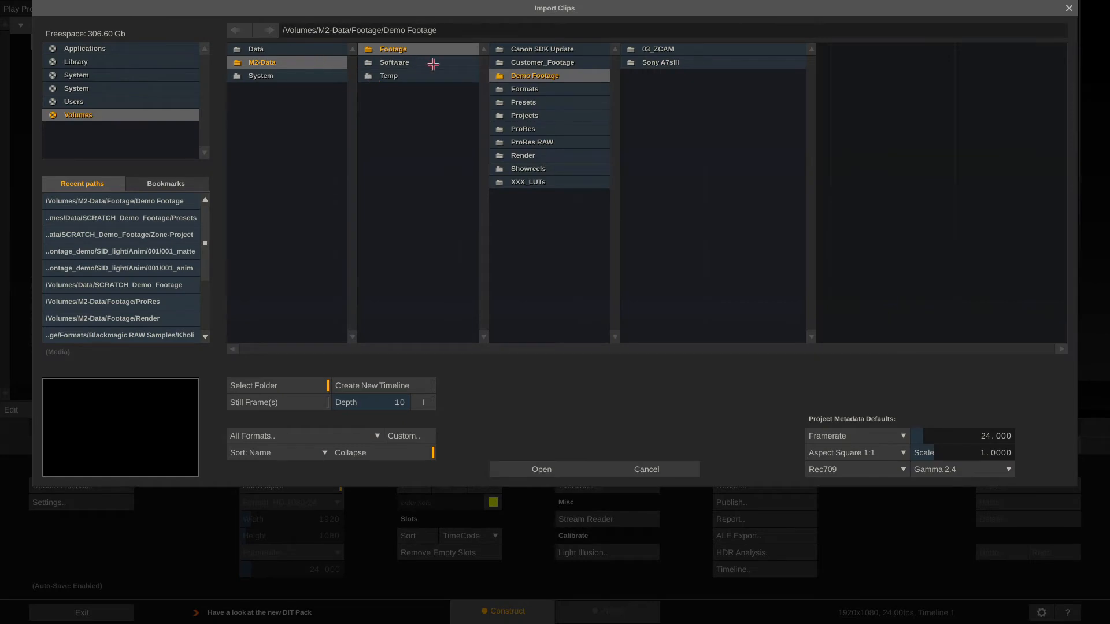
# Inspect the individual movie clips in the 03_ZCAM folder by turning off folder selection and expanding the collapsed file listing
pyautogui.click(649, 50)
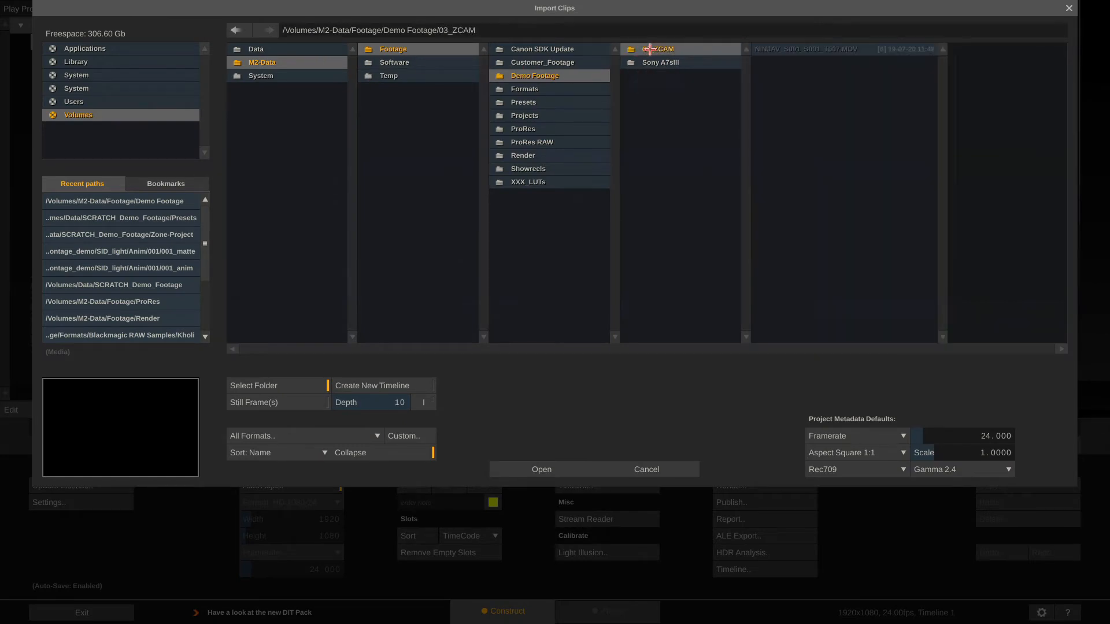
pyautogui.click(303, 386)
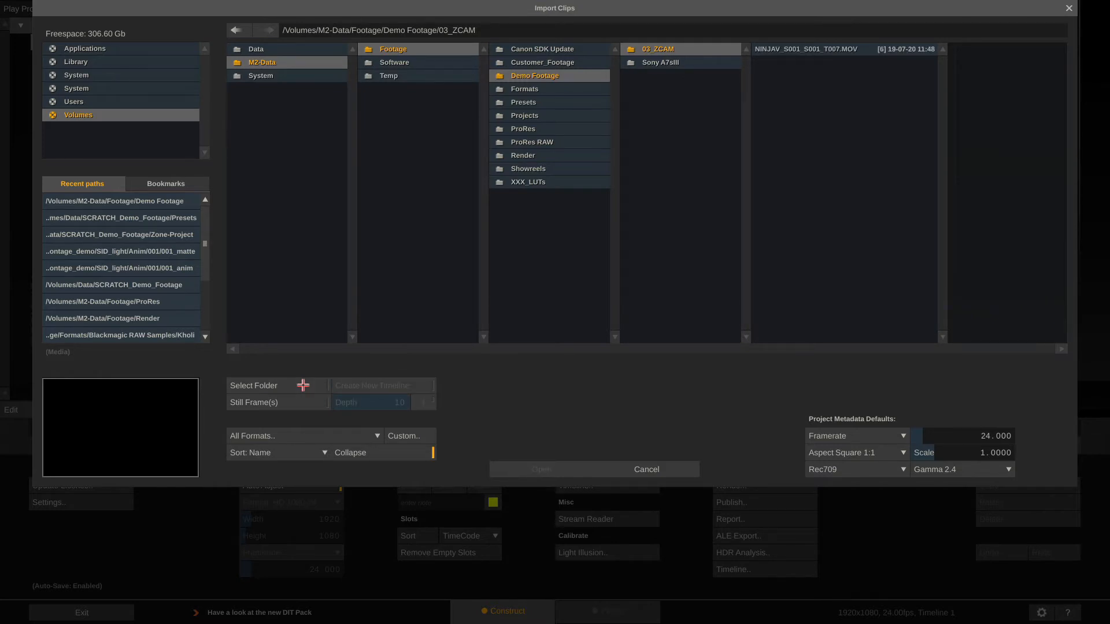
pyautogui.click(395, 453)
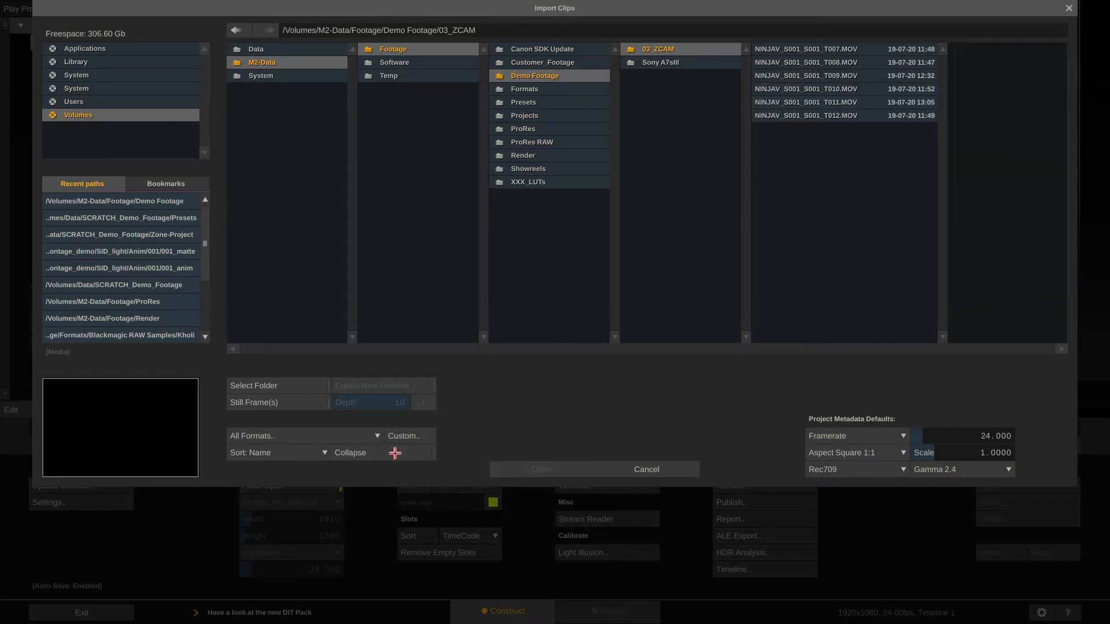
pyautogui.click(395, 453)
pyautogui.click(395, 453)
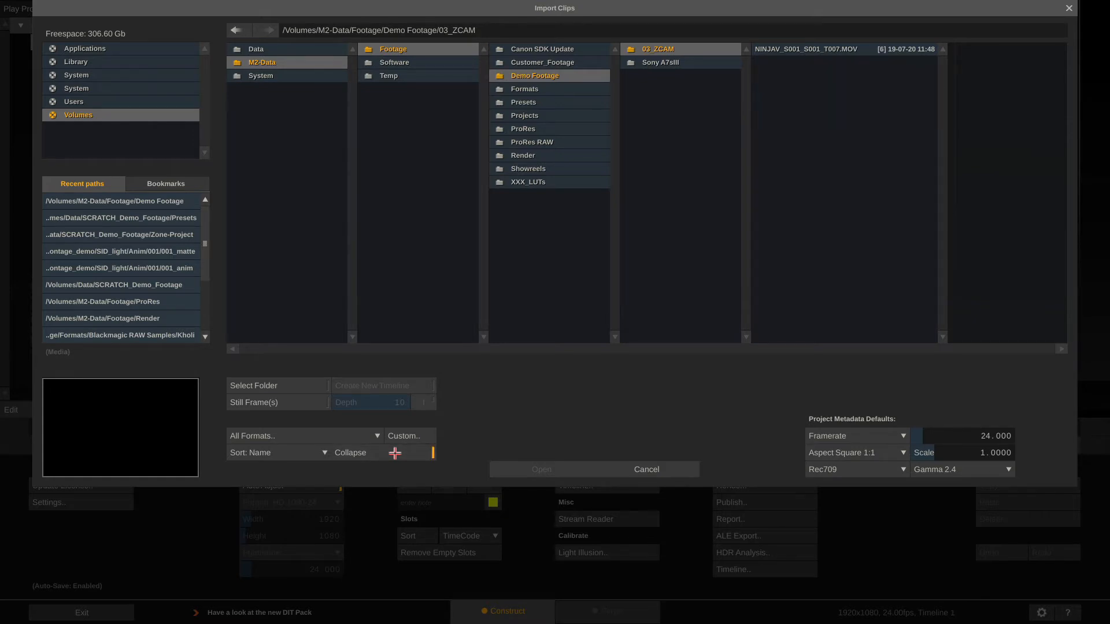
# Import all clips from the Demo Footage folder, including its subfolders, with folder selection enabled
pyautogui.click(595, 78)
pyautogui.click(310, 387)
pyautogui.click(513, 466)
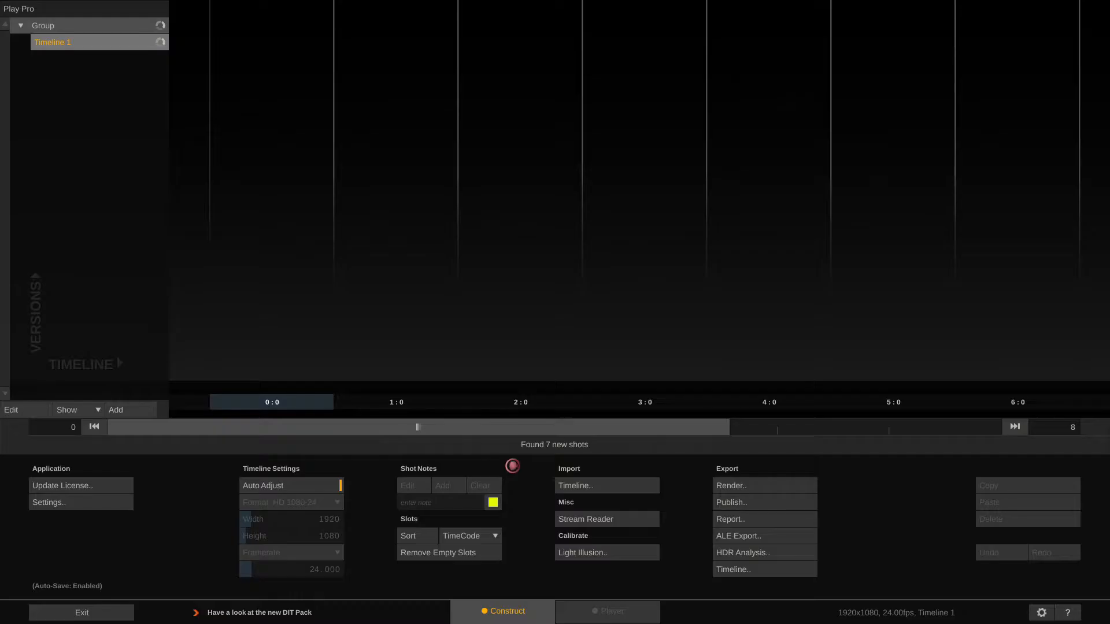
# Open the clips in the player and set the Interface and Split View monitors' colorspace to <source>
pyautogui.click(604, 611)
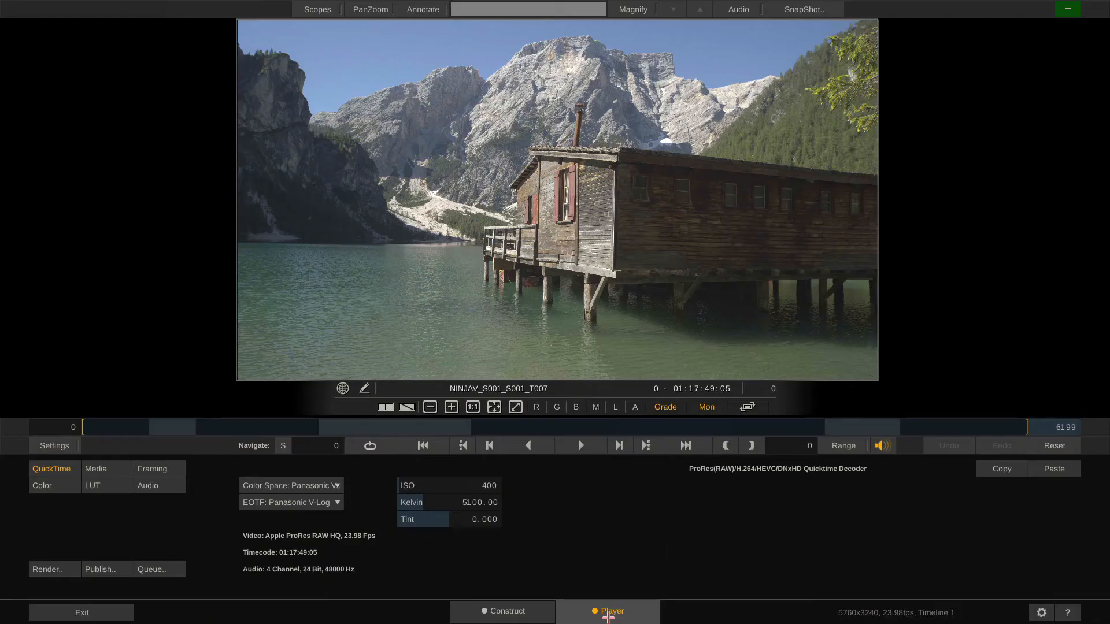
pyautogui.moveTo(555, 215); pyautogui.dragTo(521, 251)
pyautogui.moveTo(560, 195); pyautogui.dragTo(556, 191)
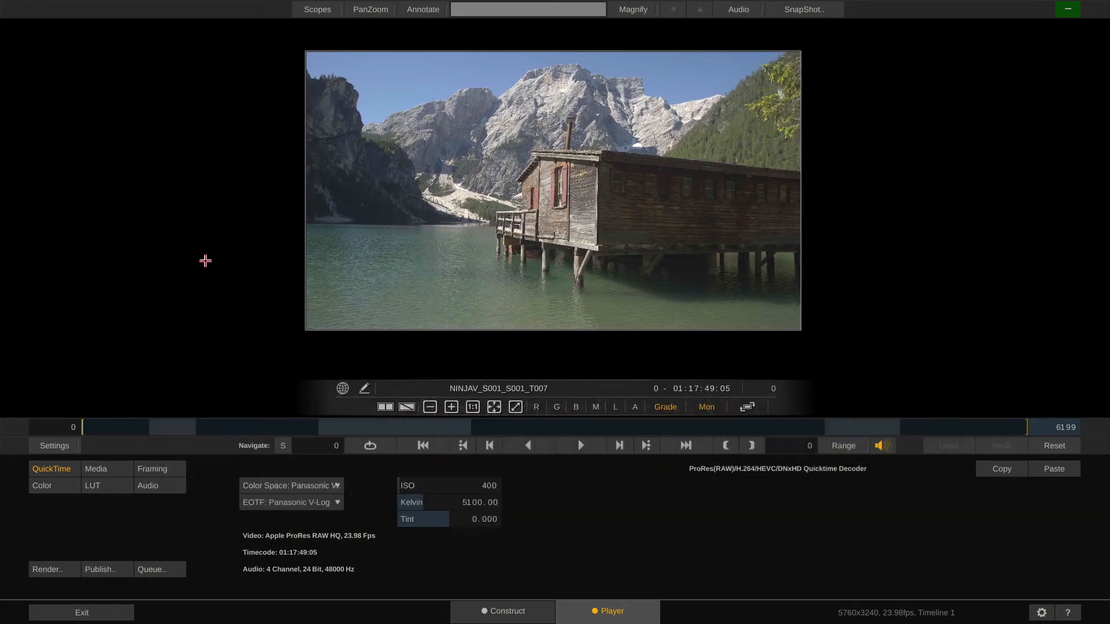
pyautogui.click(58, 446)
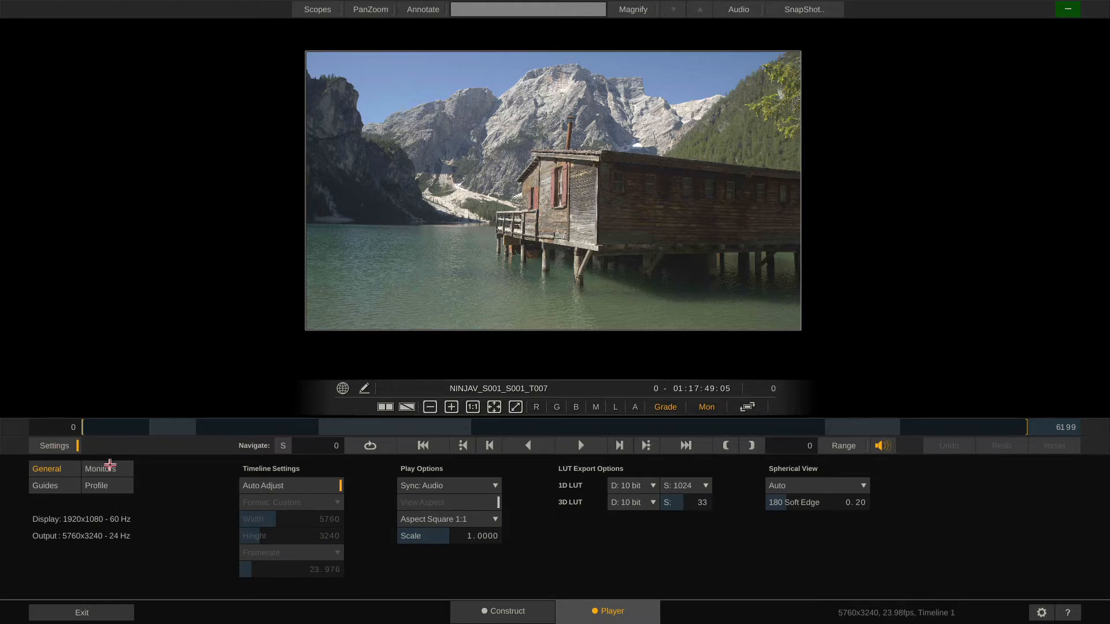
pyautogui.click(112, 467)
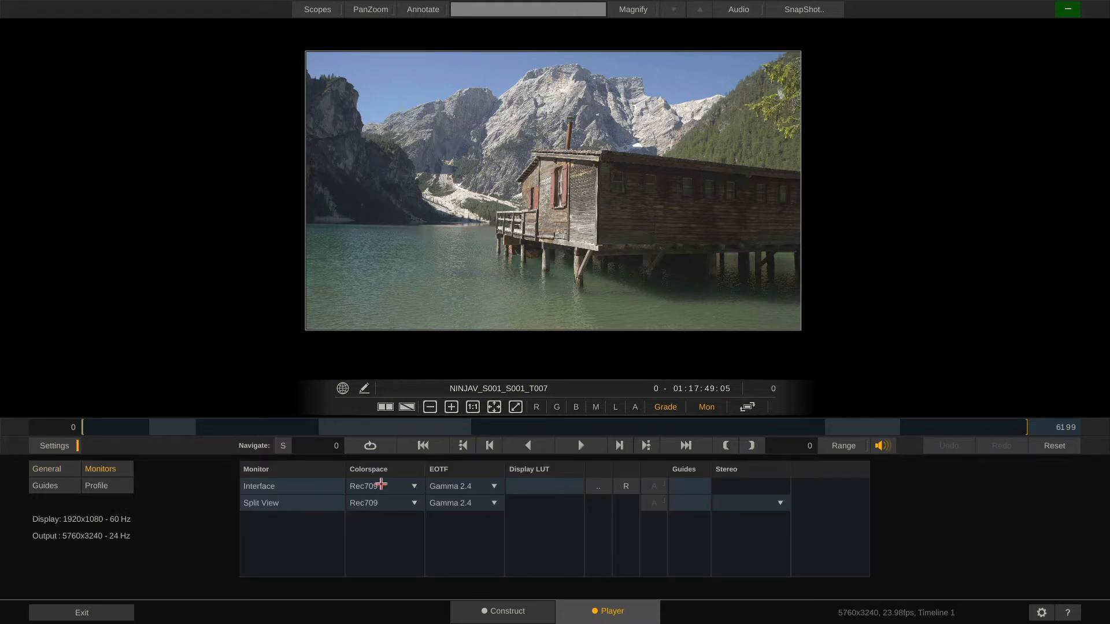
pyautogui.click(384, 486)
pyautogui.click(347, 415)
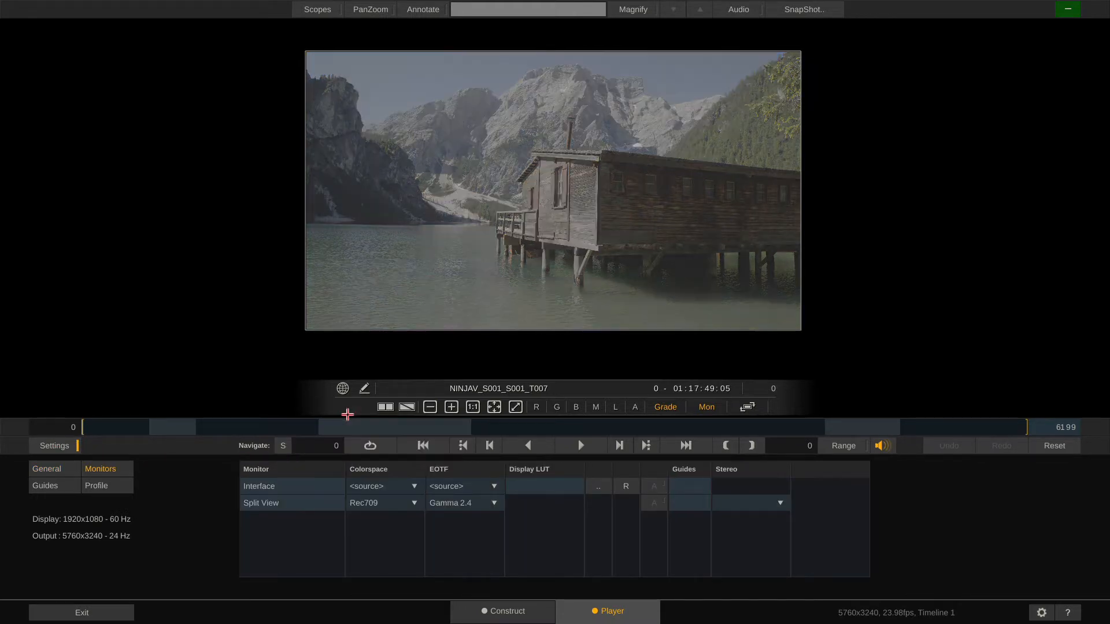
pyautogui.click(390, 503)
pyautogui.click(334, 427)
pyautogui.click(55, 447)
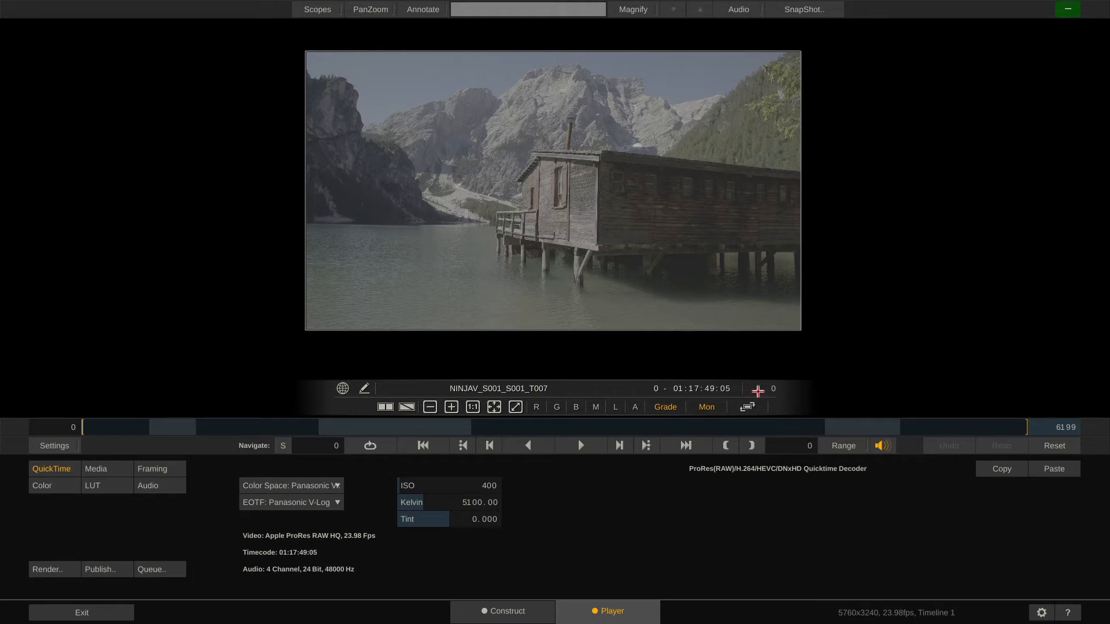
# Widen the clip's metadata list and examine its ProRes RAW camera and lens entries
pyautogui.moveTo(1090, 220)
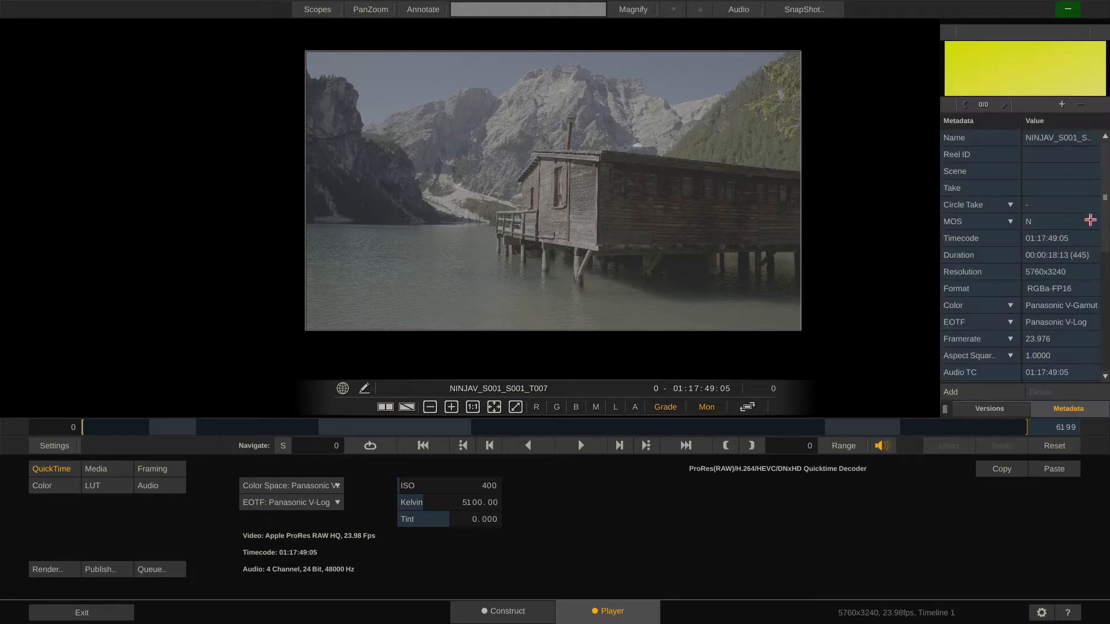
pyautogui.moveTo(944, 408); pyautogui.dragTo(824, 410)
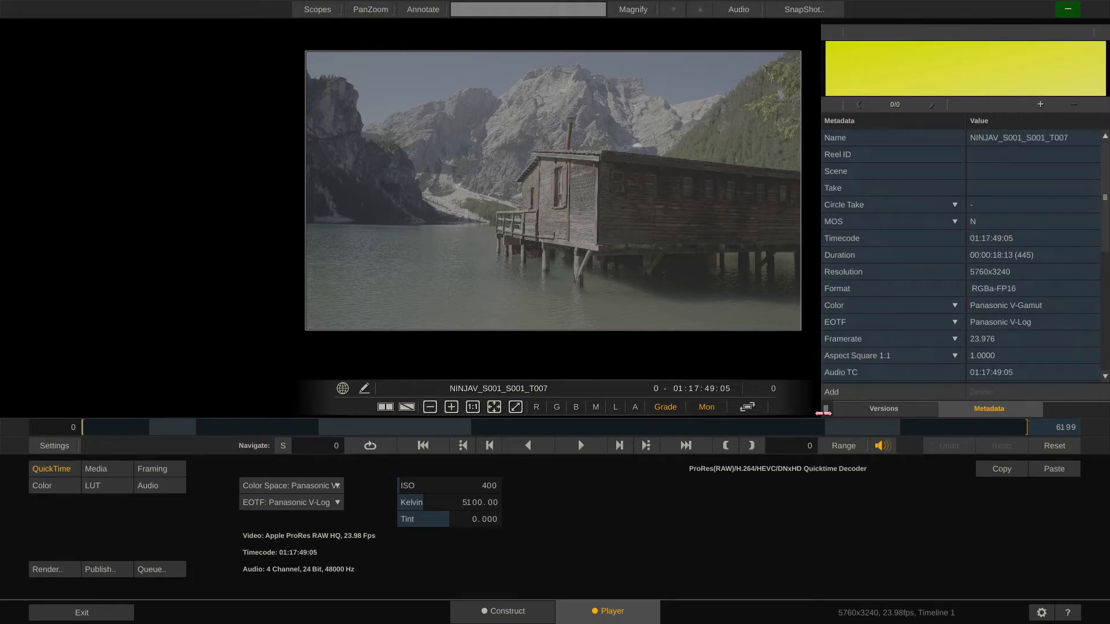
pyautogui.scroll(-5, 935, 262)
pyautogui.scroll(1, 935, 262)
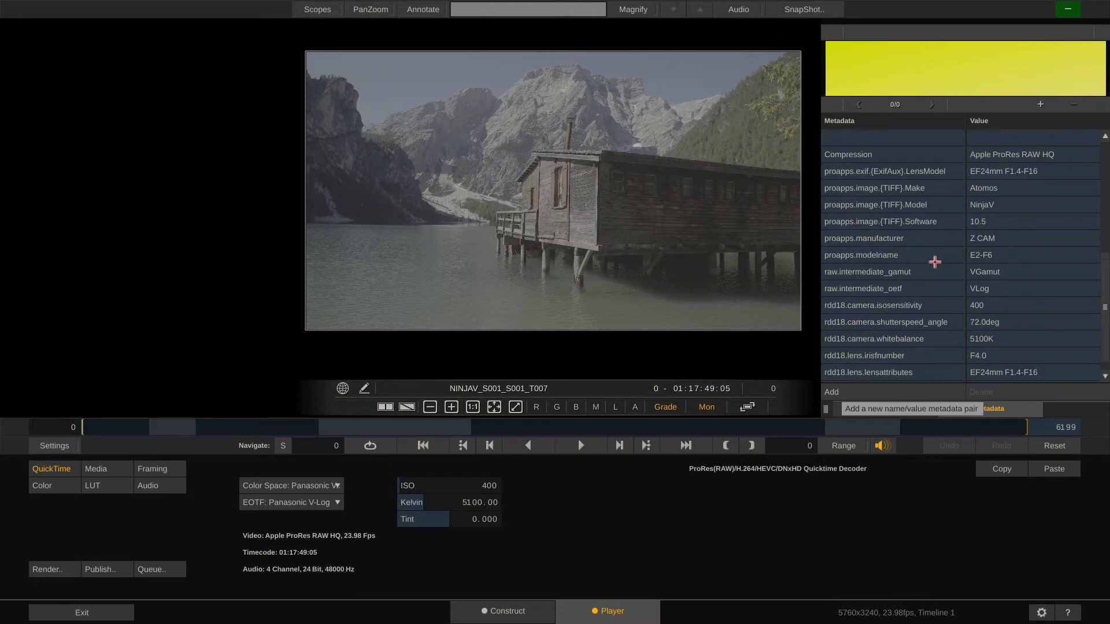
pyautogui.scroll(-1, 1042, 331)
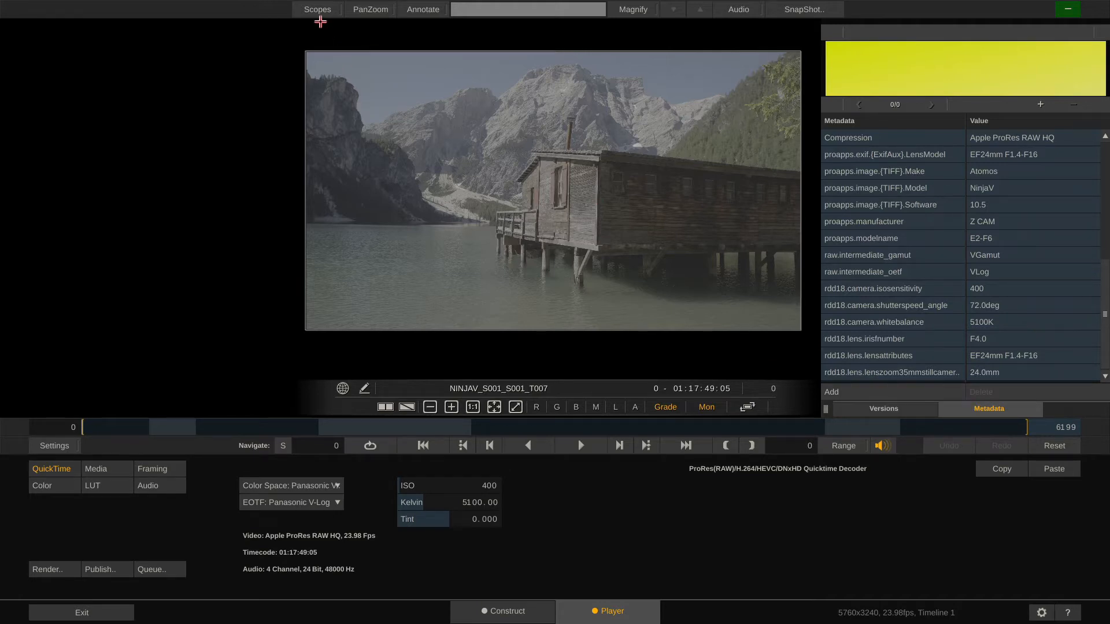
# Check the image's waveform in the scopes, close them, and narrow the metadata list again
pyautogui.click(318, 10)
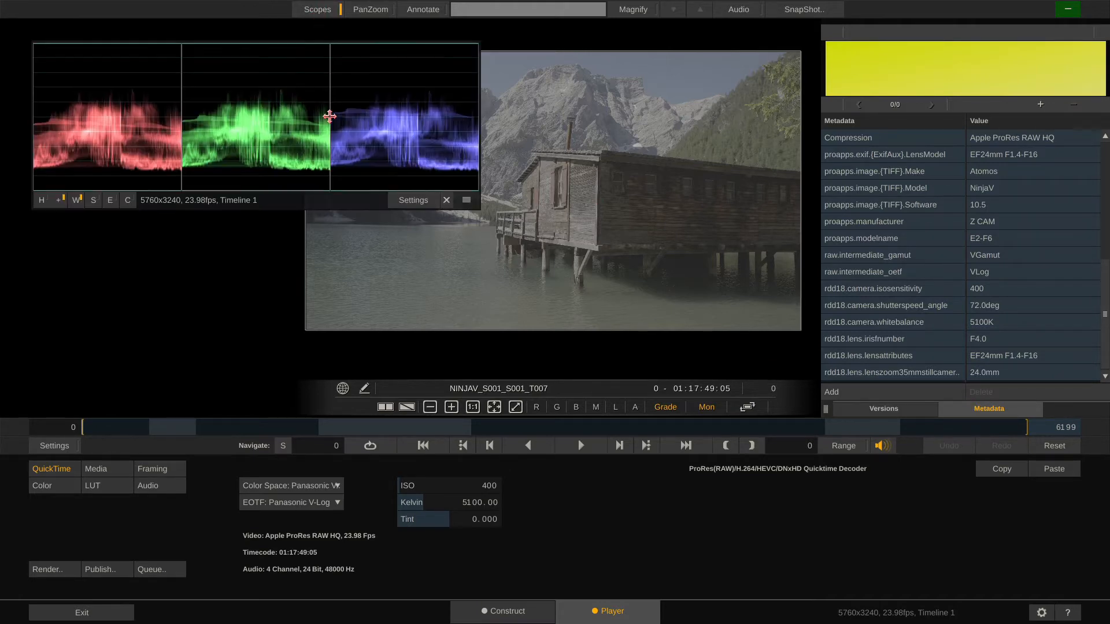
pyautogui.moveTo(330, 98); pyautogui.dragTo(329, 121)
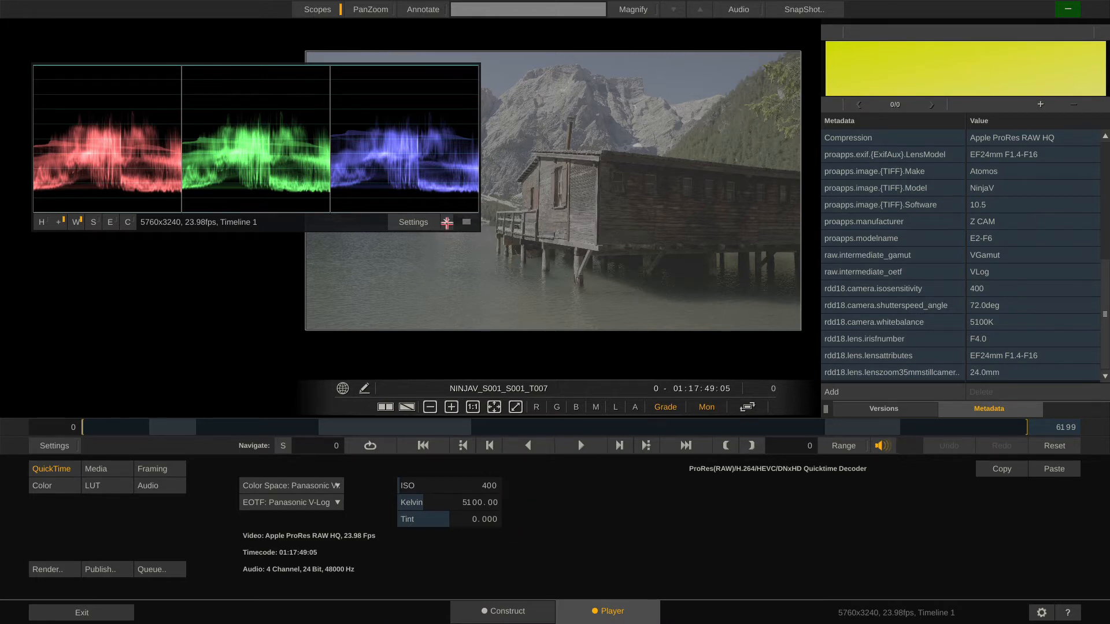
pyautogui.click(446, 222)
pyautogui.moveTo(820, 410); pyautogui.dragTo(941, 409)
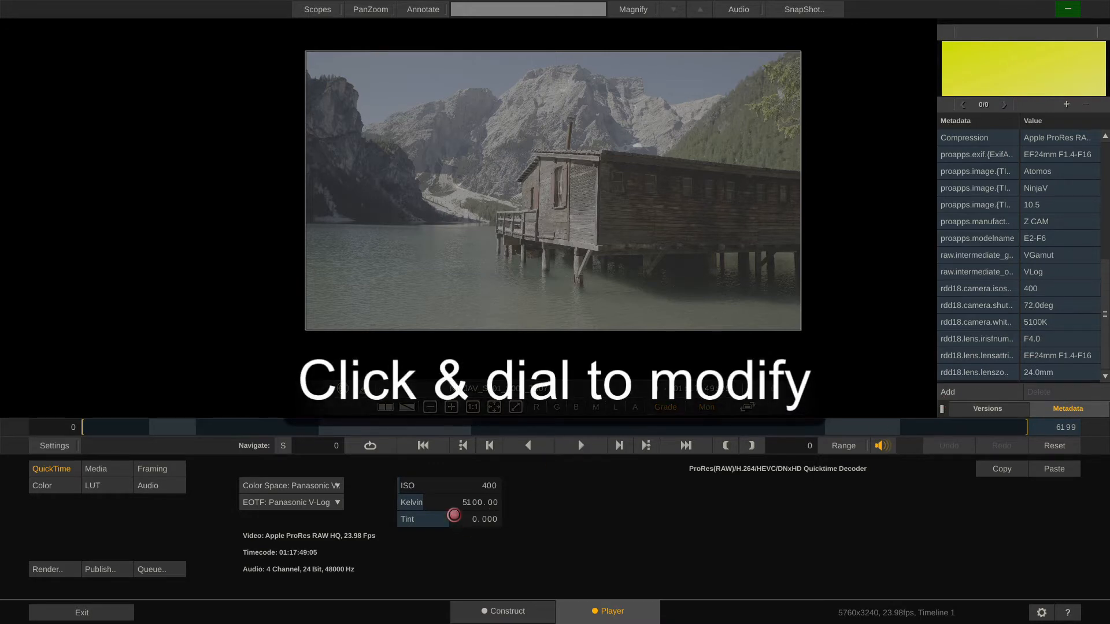
# Try a cooler Kelvin setting of 4500.65 for the RAW clip, and reset it to its default
pyautogui.moveTo(488, 502)
pyautogui.mouseDown()
pyautogui.moveTo(451, 501)
pyautogui.moveTo(474, 539)
pyautogui.moveTo(492, 493)
pyautogui.moveTo(506, 504)
pyautogui.moveTo(485, 523)
pyautogui.moveTo(486, 503)
pyautogui.mouseUp()
pyautogui.click(486, 503)
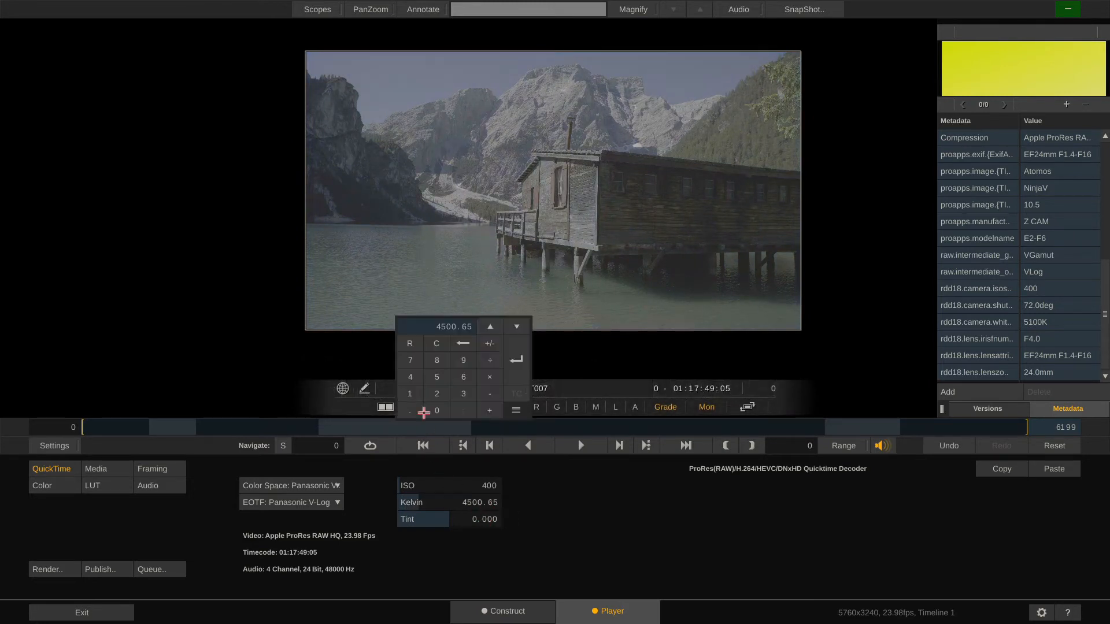
pyautogui.click(411, 343)
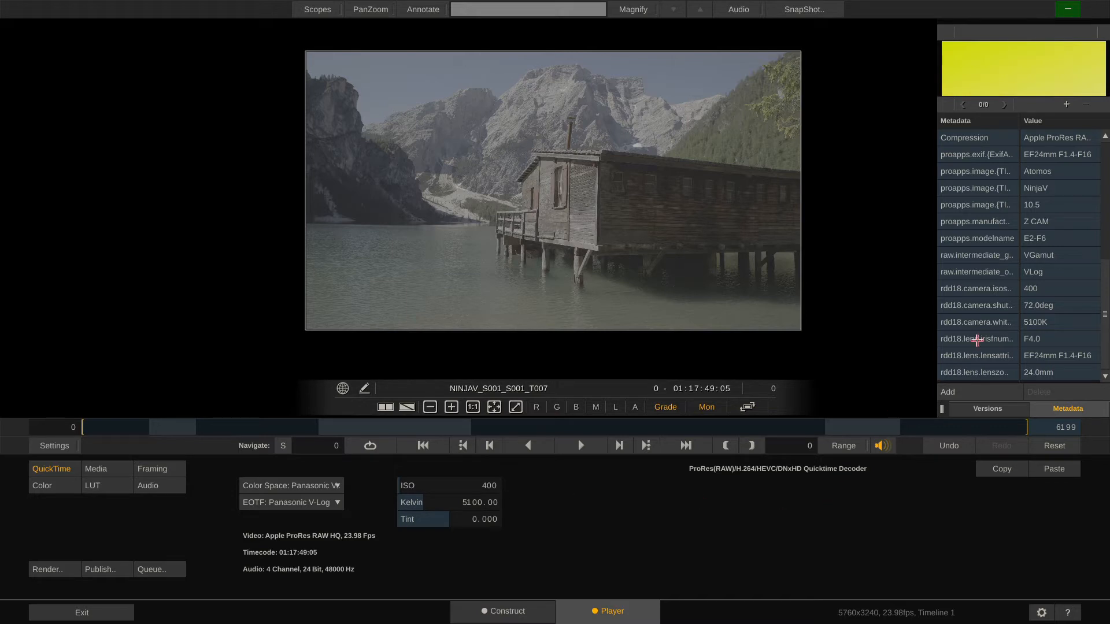
# Review the clip's raw intermediate gamut and log metadata and its available Framing, Color and LUT settings
pyautogui.click(1058, 254)
pyautogui.click(1057, 274)
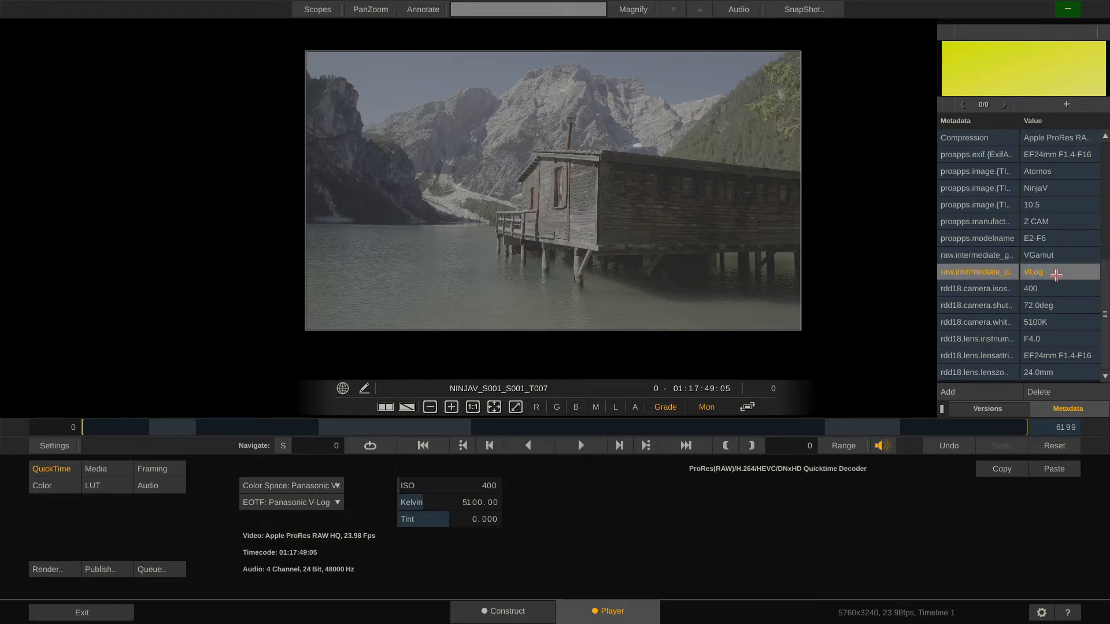
pyautogui.click(174, 468)
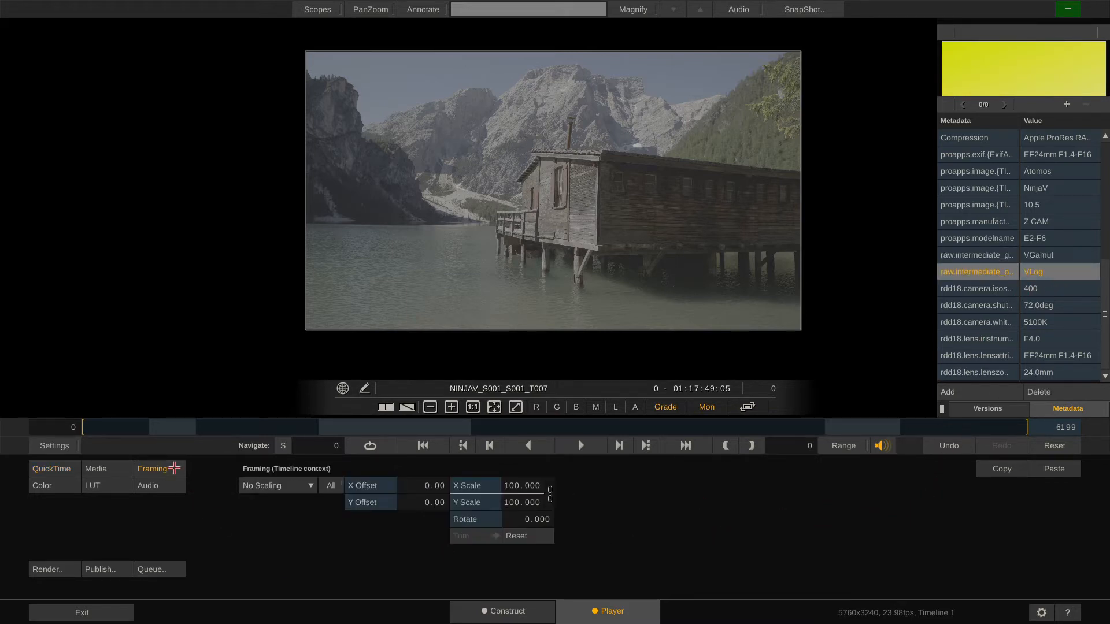
pyautogui.click(49, 486)
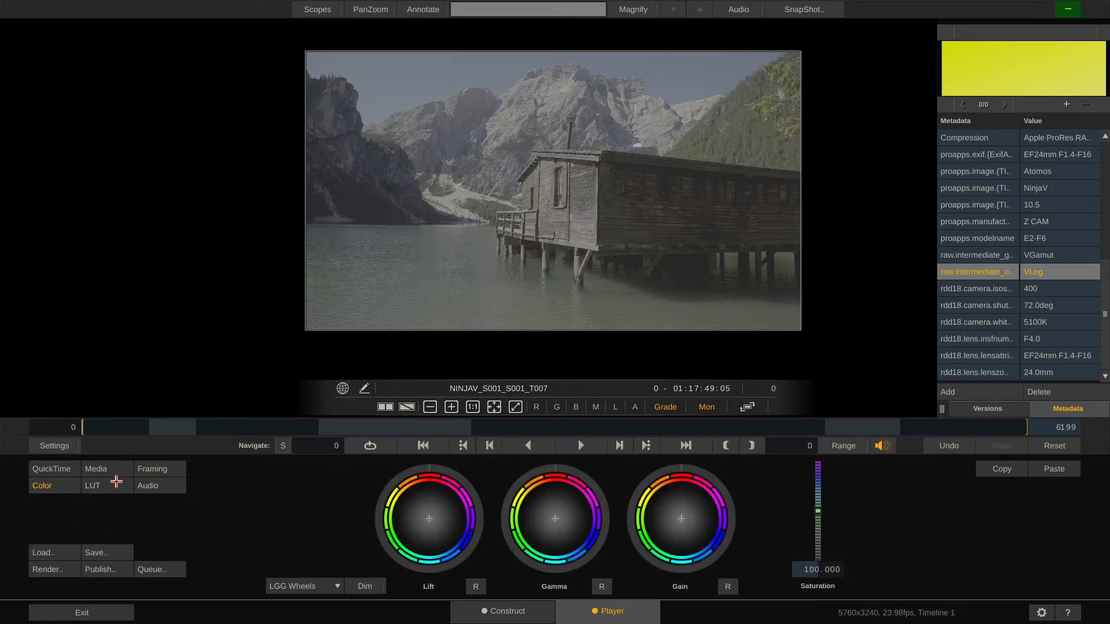
pyautogui.click(115, 483)
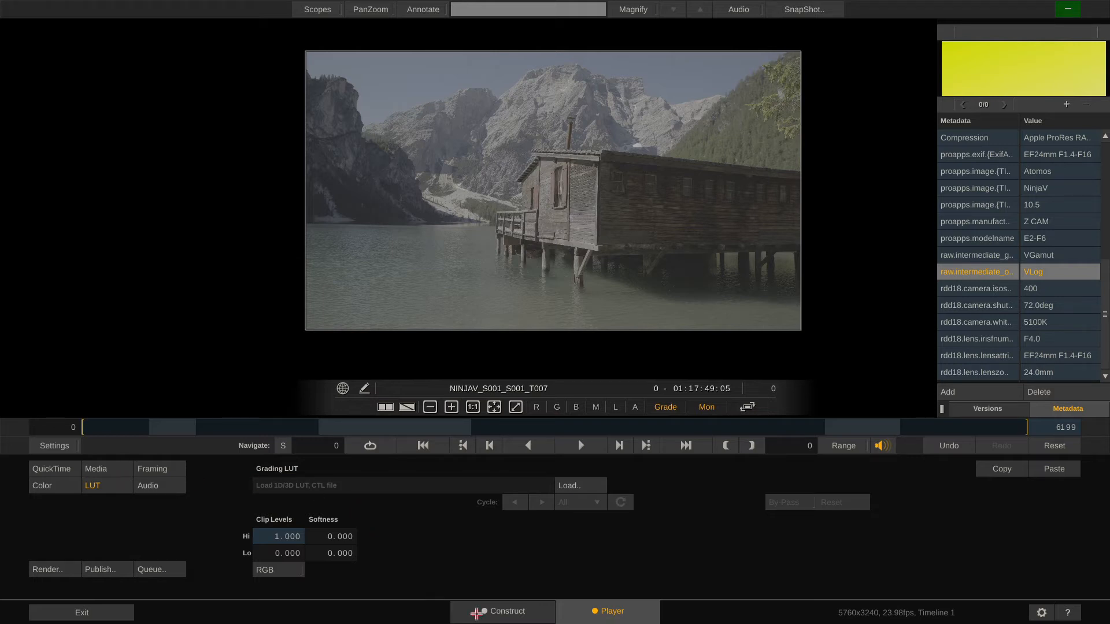
# Set up a render from the construct with the Timeline as source media and the output format Same as Source
pyautogui.click(506, 610)
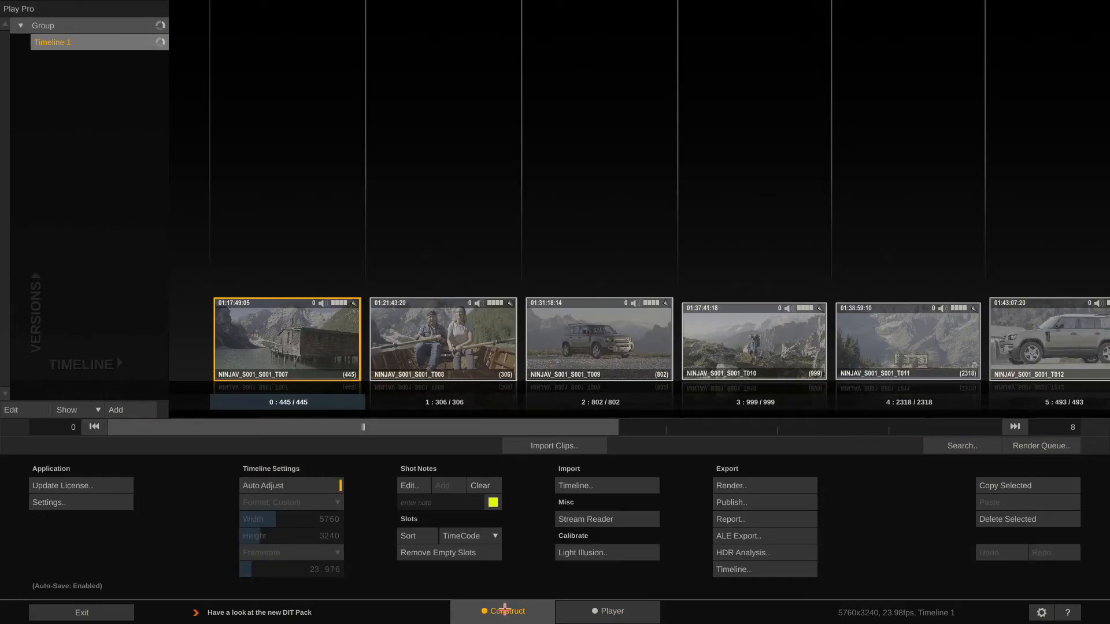
pyautogui.click(776, 489)
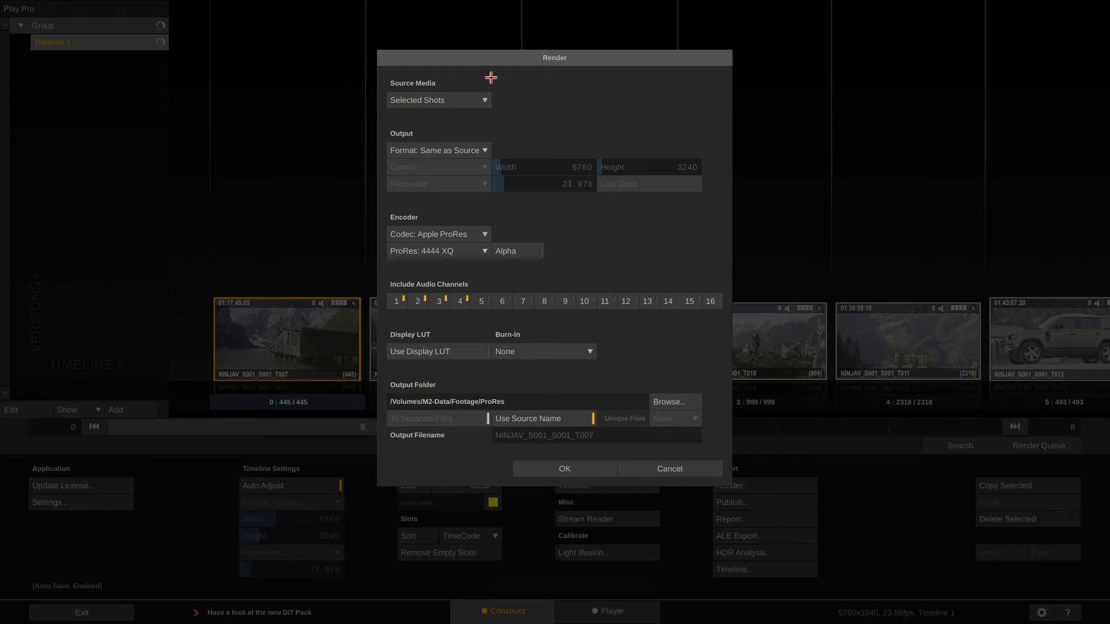
pyautogui.click(475, 100)
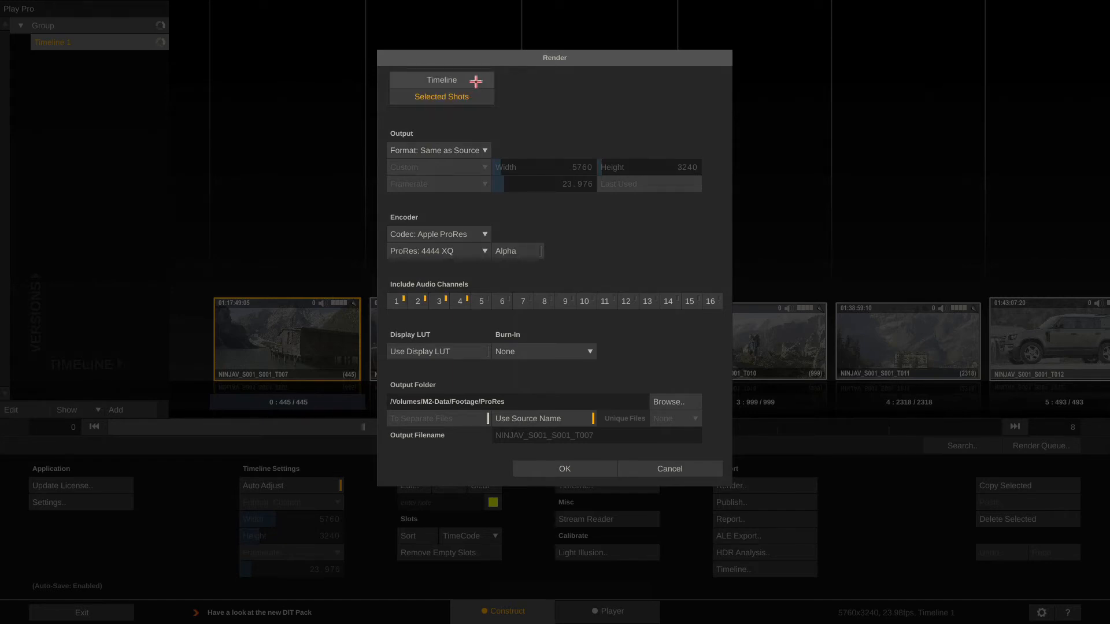
pyautogui.click(475, 82)
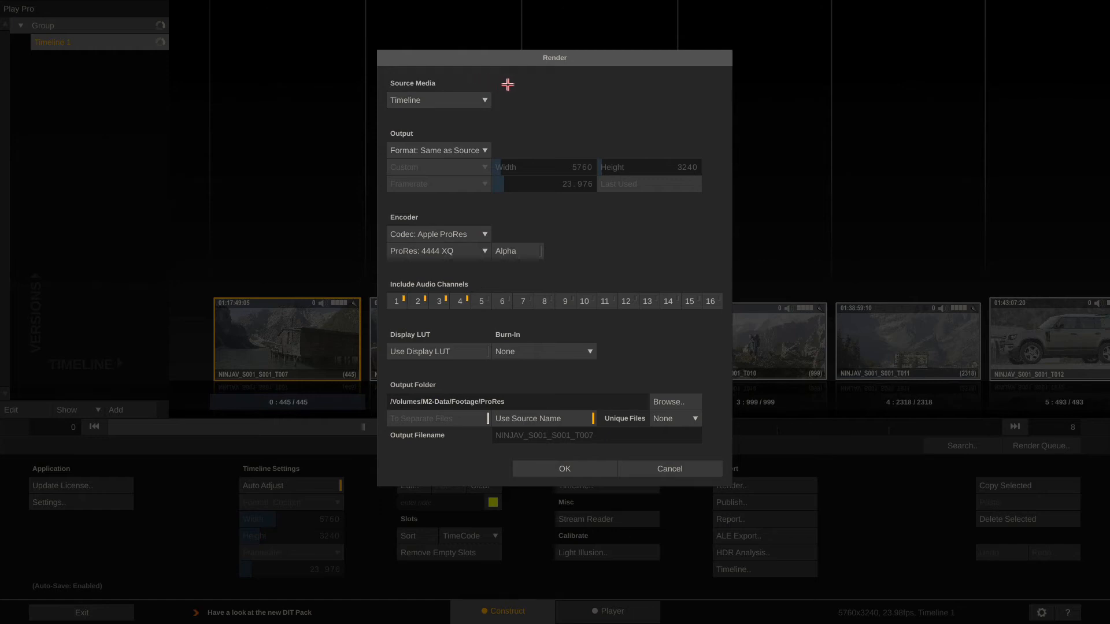
pyautogui.click(478, 149)
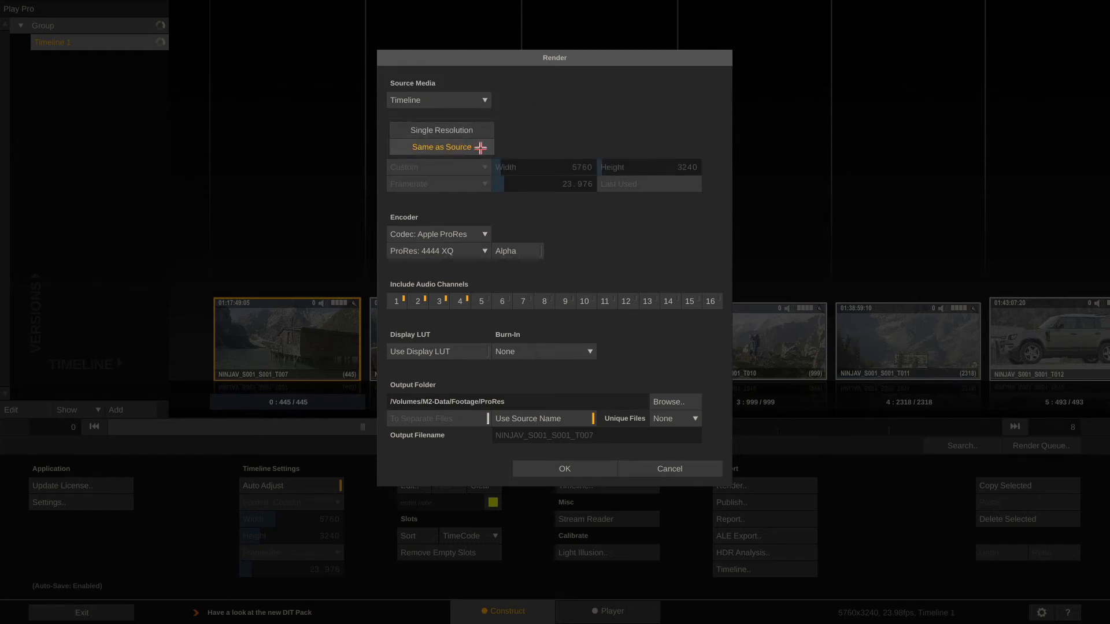
pyautogui.click(479, 148)
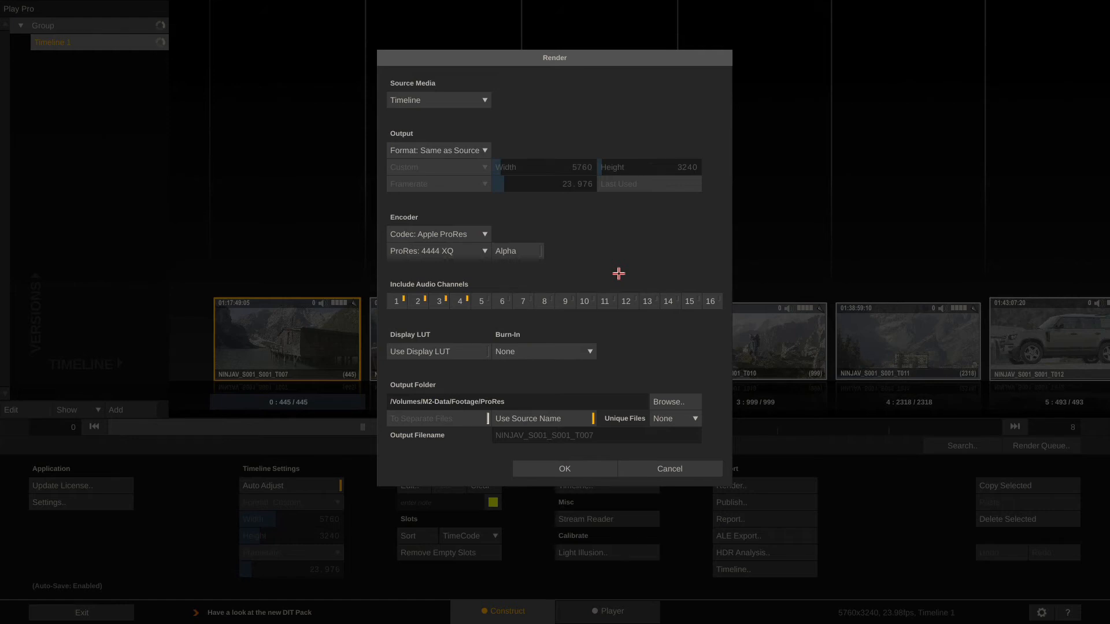
# Choose Apple ProRes as the render codec with the 4444 XQ quality
pyautogui.click(485, 231)
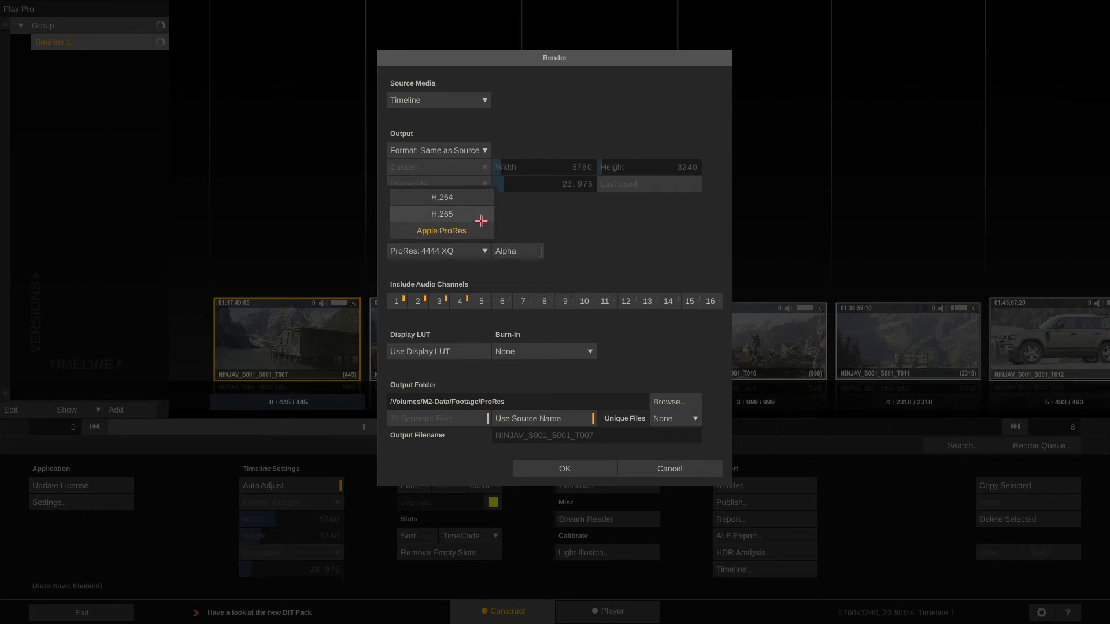
pyautogui.click(479, 228)
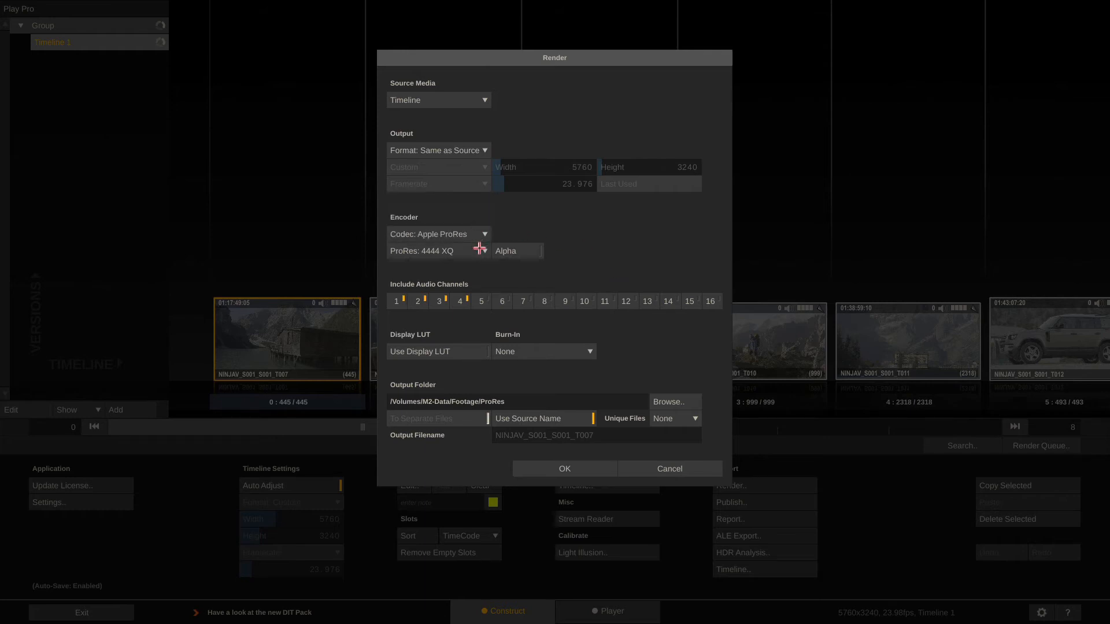
pyautogui.click(480, 248)
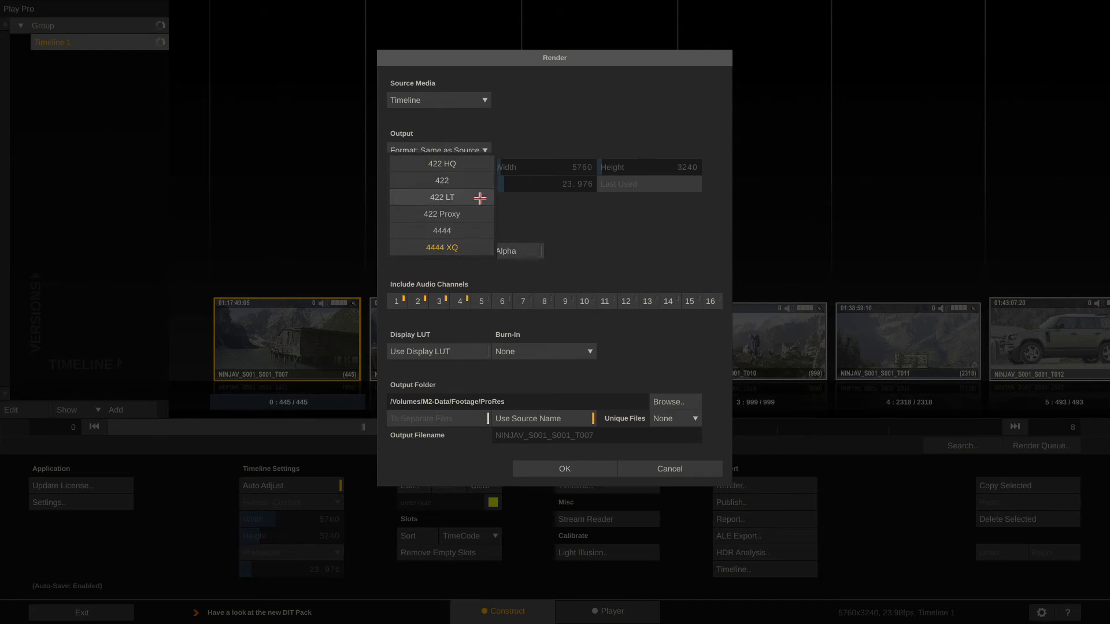
pyautogui.click(472, 248)
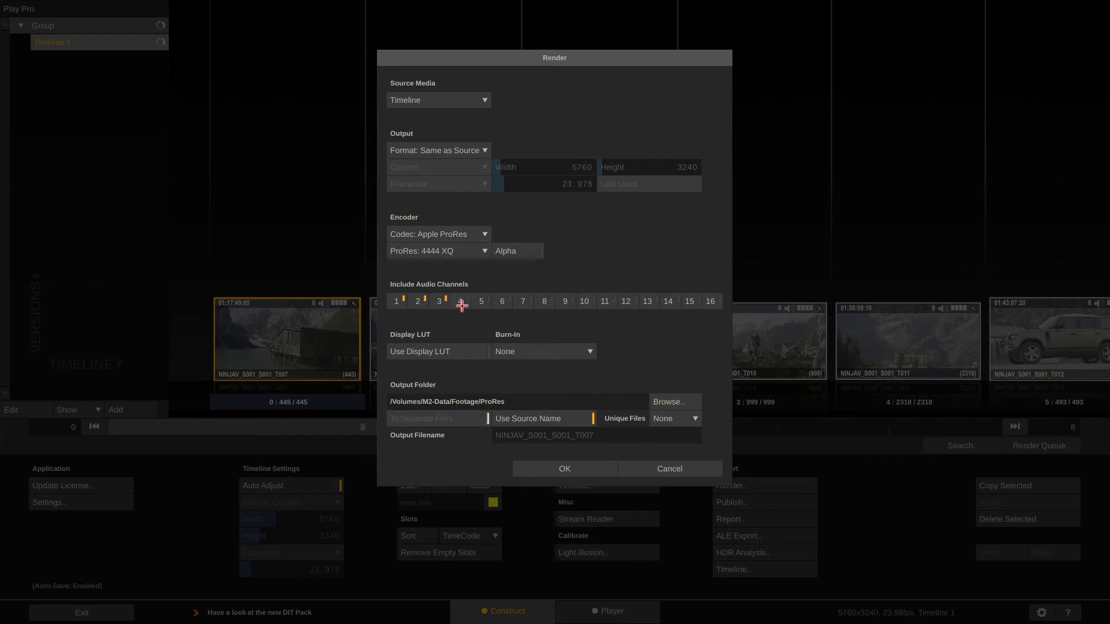
# Set the render's output folder to /Volumes/M2-Data/Footage/Render
pyautogui.click(676, 399)
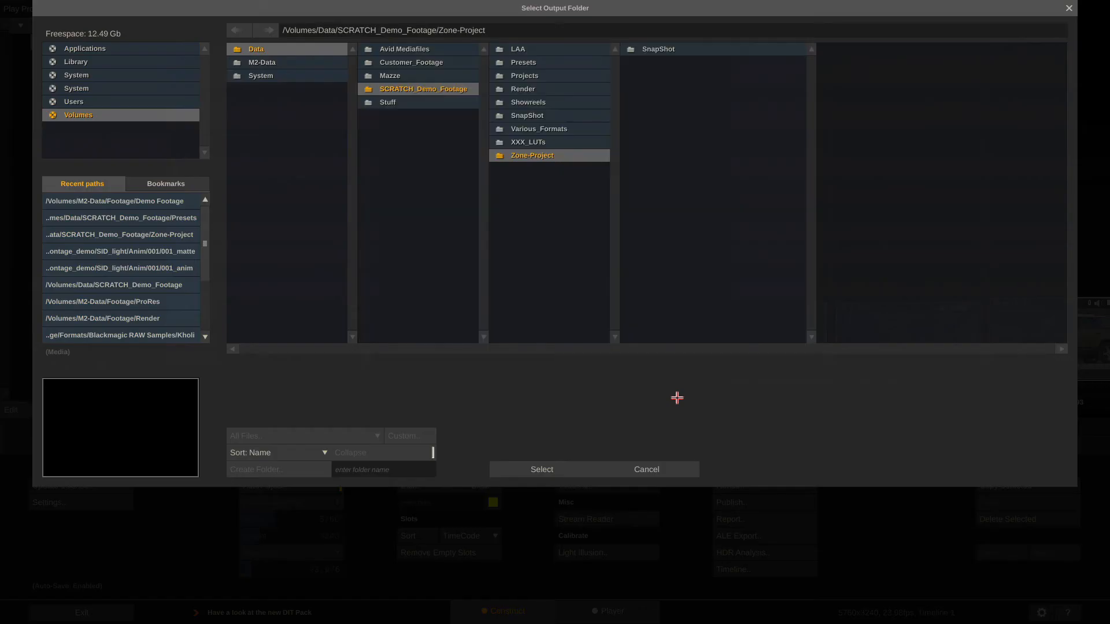
pyautogui.click(310, 62)
pyautogui.click(415, 49)
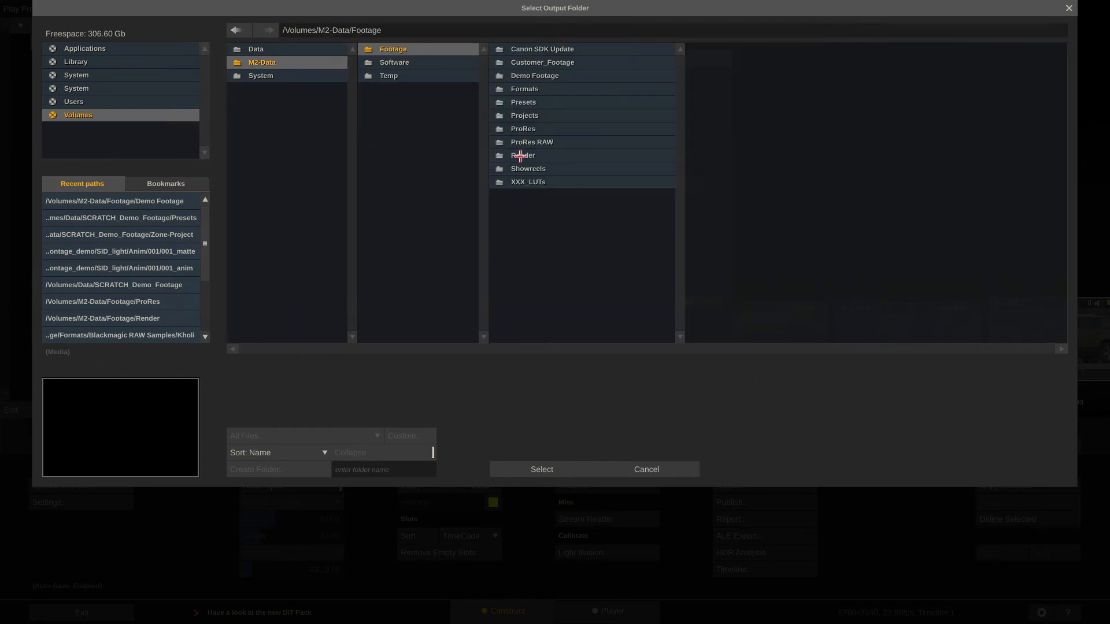
pyautogui.click(520, 155)
pyautogui.click(544, 469)
# Keep Use Source Name enabled for the output files, and start the render so that it continues in the background
pyautogui.click(577, 419)
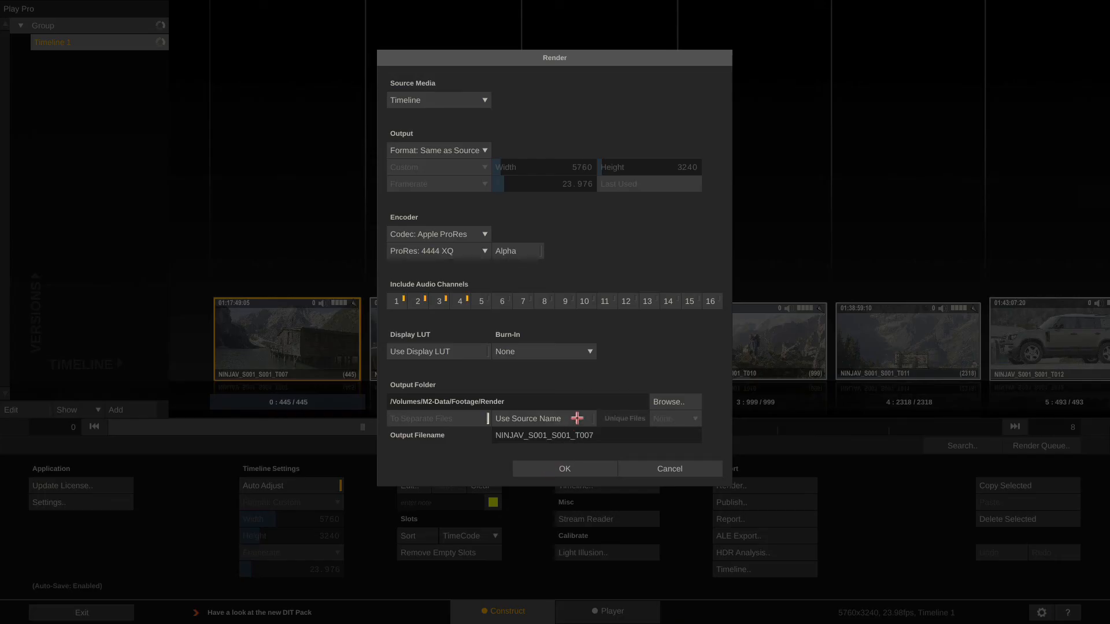
pyautogui.click(577, 418)
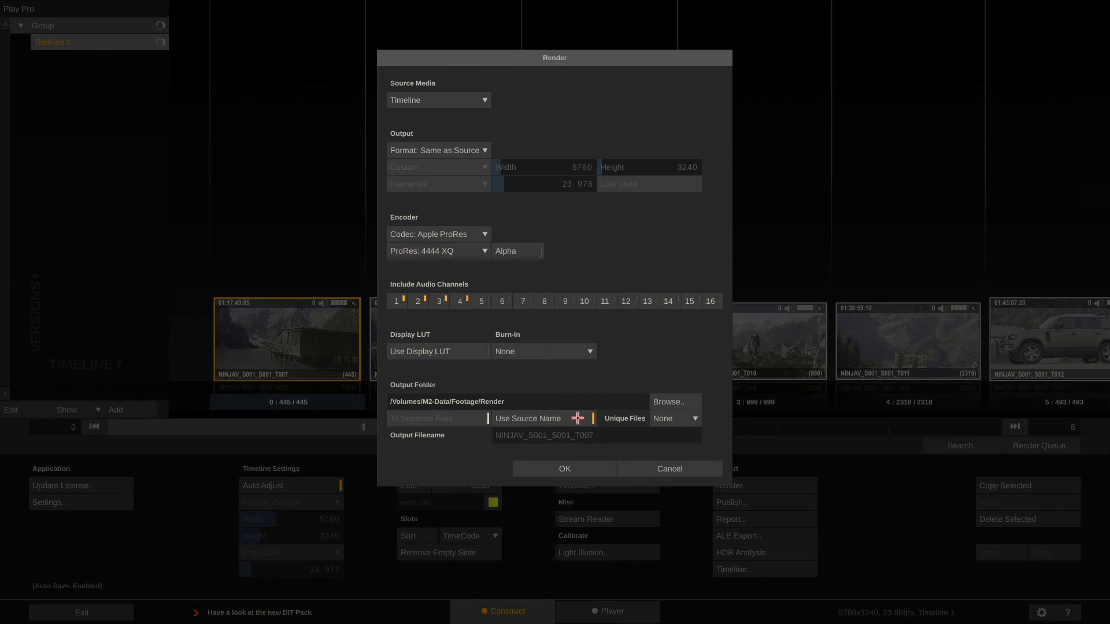
pyautogui.click(542, 467)
pyautogui.click(540, 469)
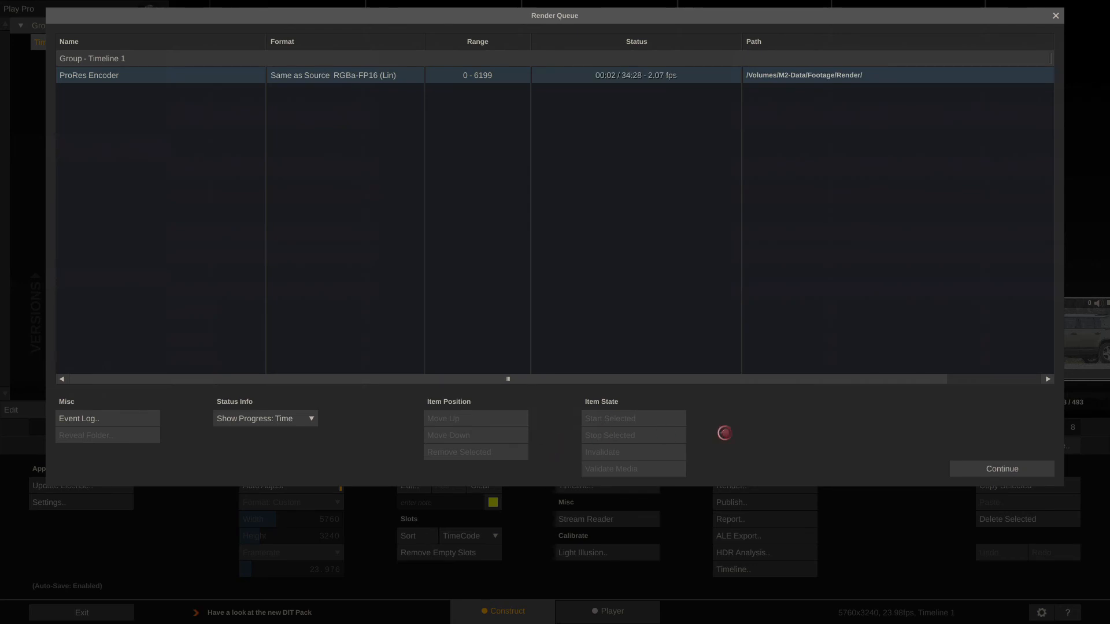
pyautogui.click(984, 467)
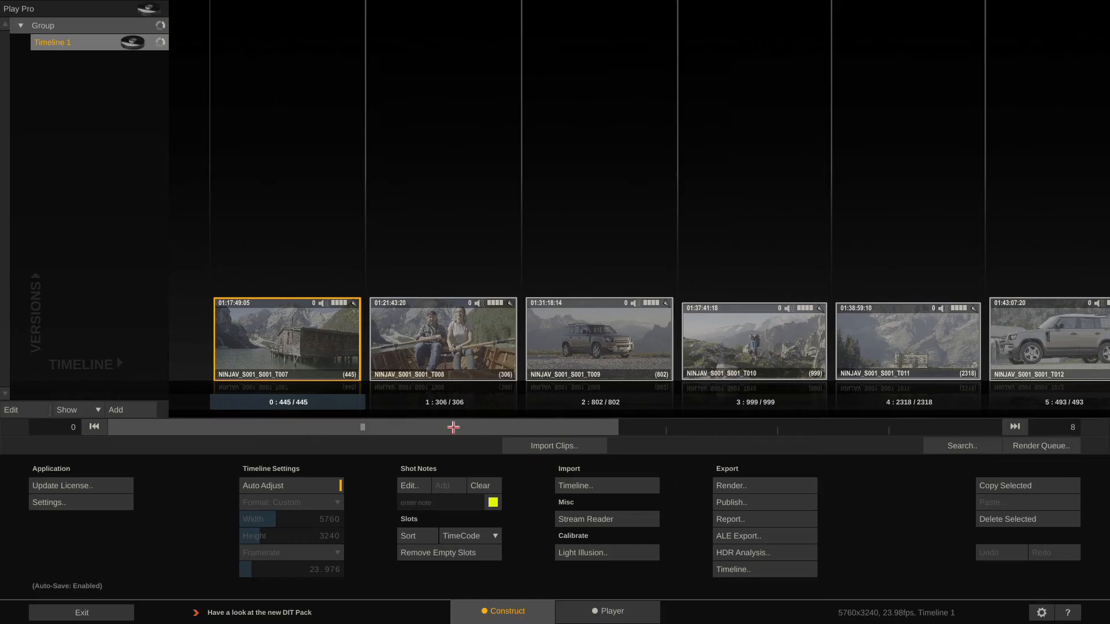
# Add two new timelines to the group, and return to Timeline 1
pyautogui.click(129, 408)
pyautogui.click(129, 409)
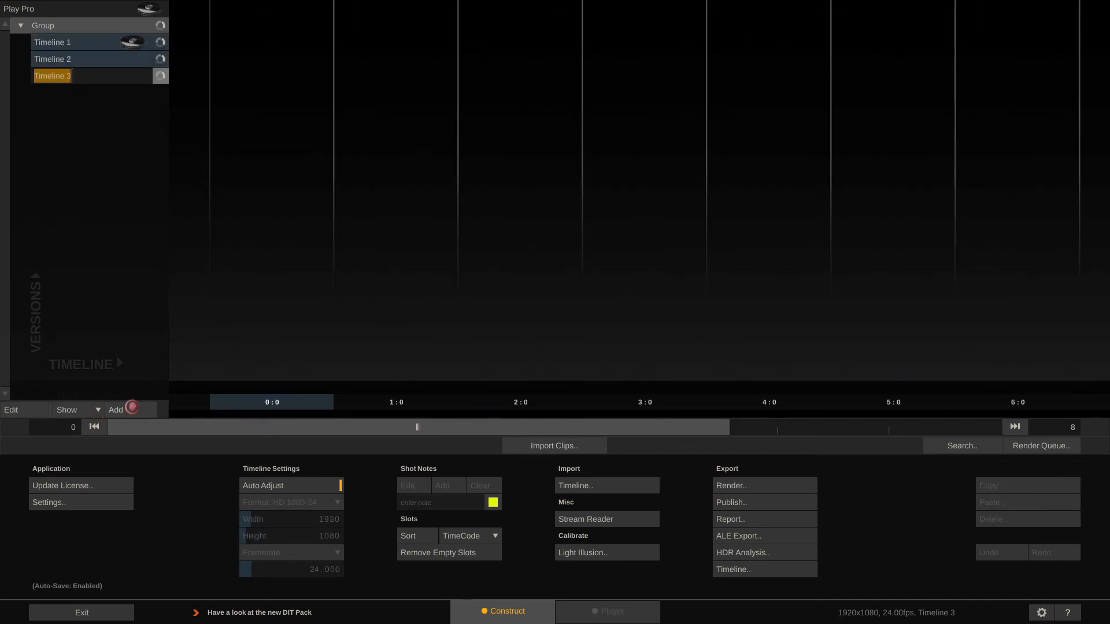
pyautogui.click(127, 251)
pyautogui.click(99, 43)
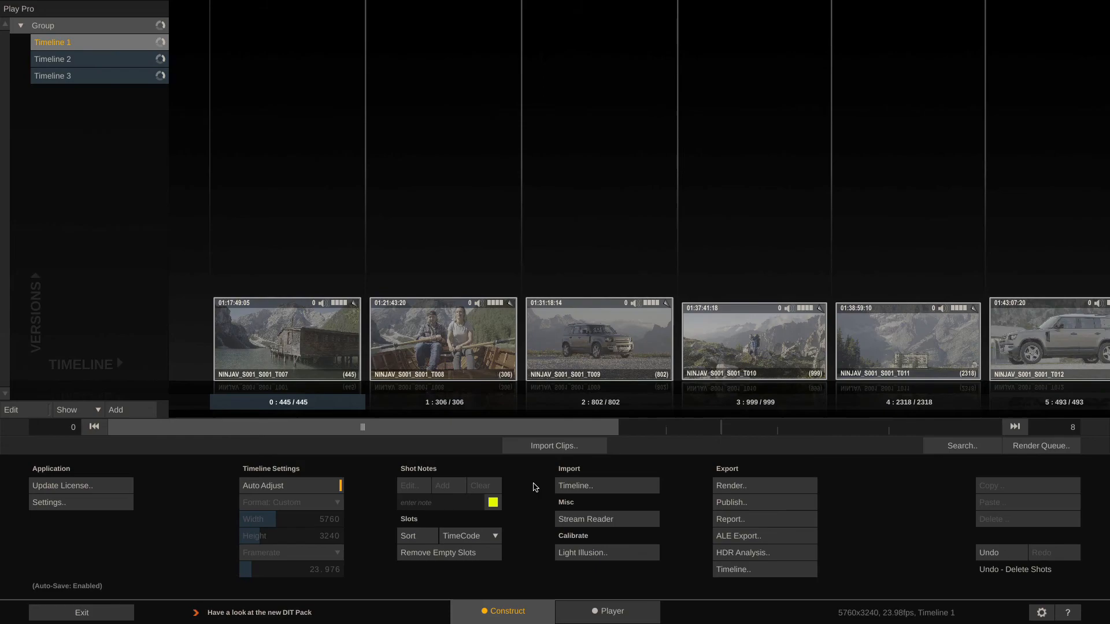
# Import the rendered clips from the Render folder above the originals in Timeline 1, and check the metadata of rendered clip NINJAV_S001_S001_T012
pyautogui.click(574, 447)
pyautogui.click(526, 469)
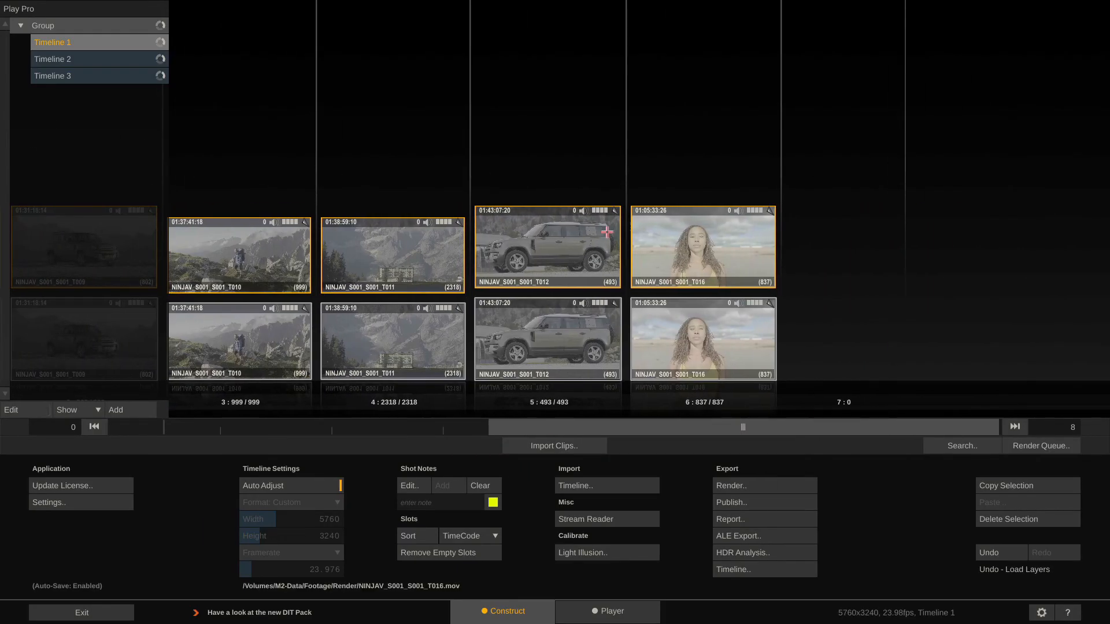
pyautogui.click(574, 232)
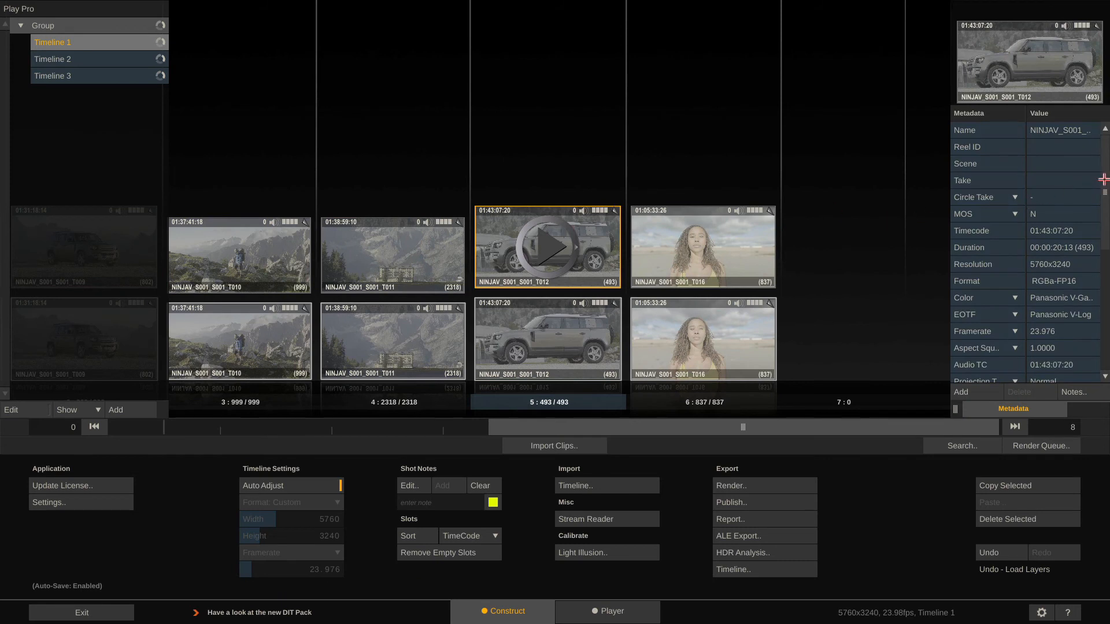
pyautogui.moveTo(1105, 178); pyautogui.dragTo(1105, 298)
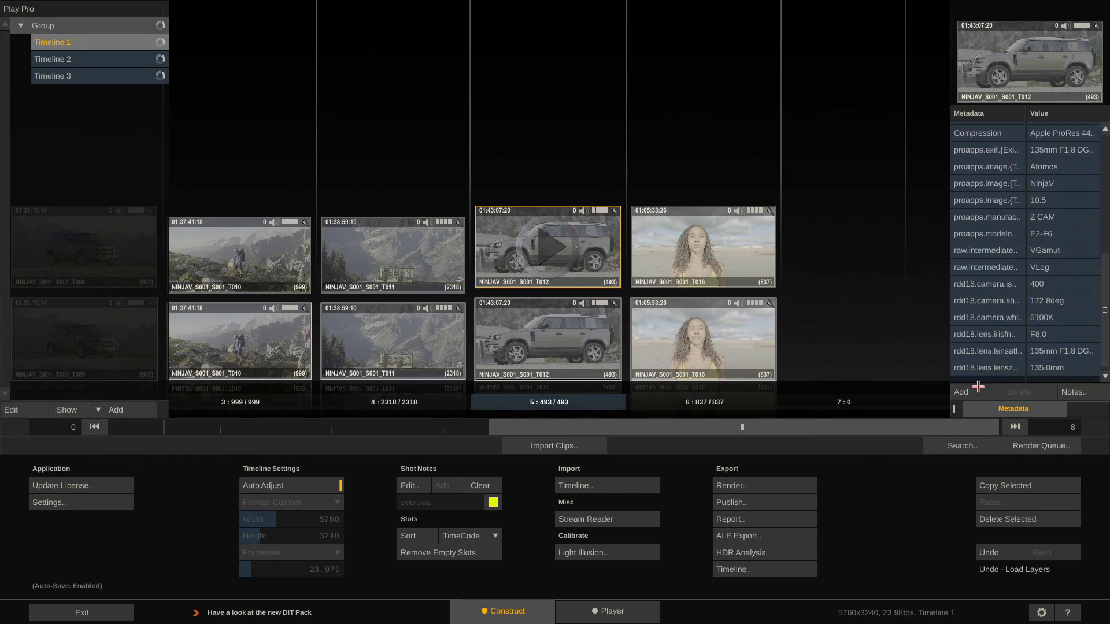
pyautogui.moveTo(955, 409)
pyautogui.mouseDown()
pyautogui.moveTo(824, 406)
pyautogui.moveTo(955, 407)
pyautogui.mouseUp()
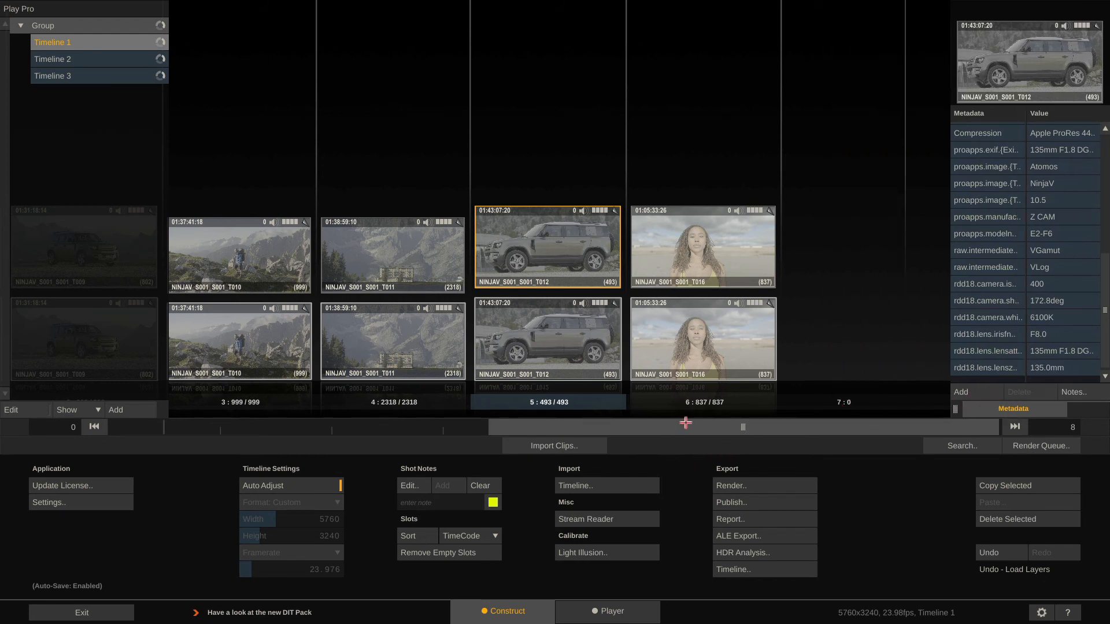
# Export an ALE of Timeline 1, and review its camera and lens metadata columns in Excel
pyautogui.moveTo(687, 427); pyautogui.dragTo(413, 442)
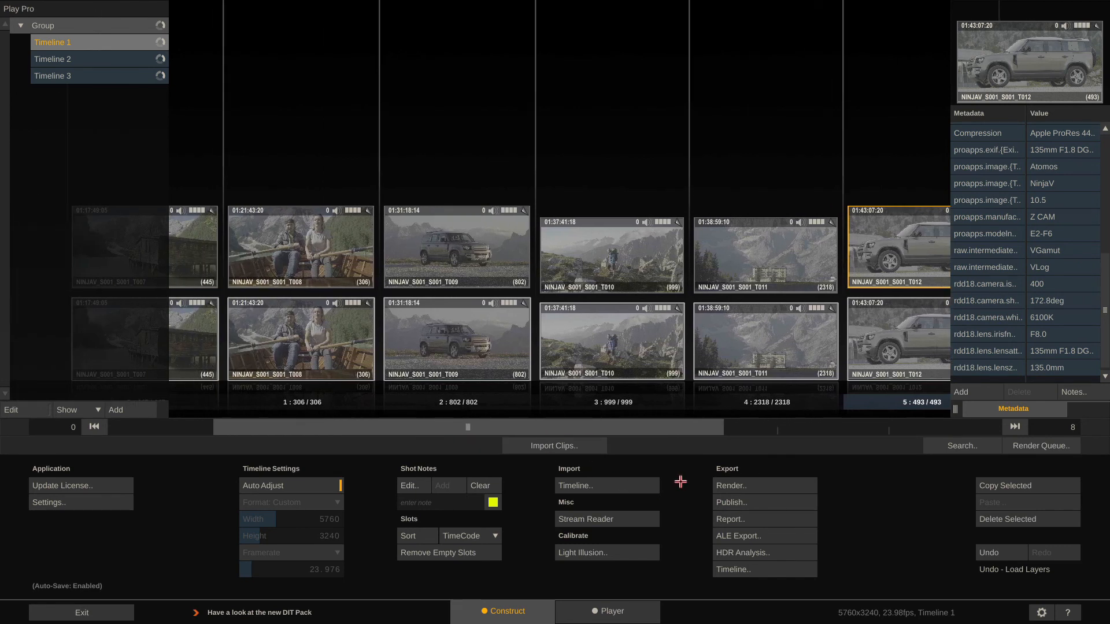
pyautogui.click(792, 536)
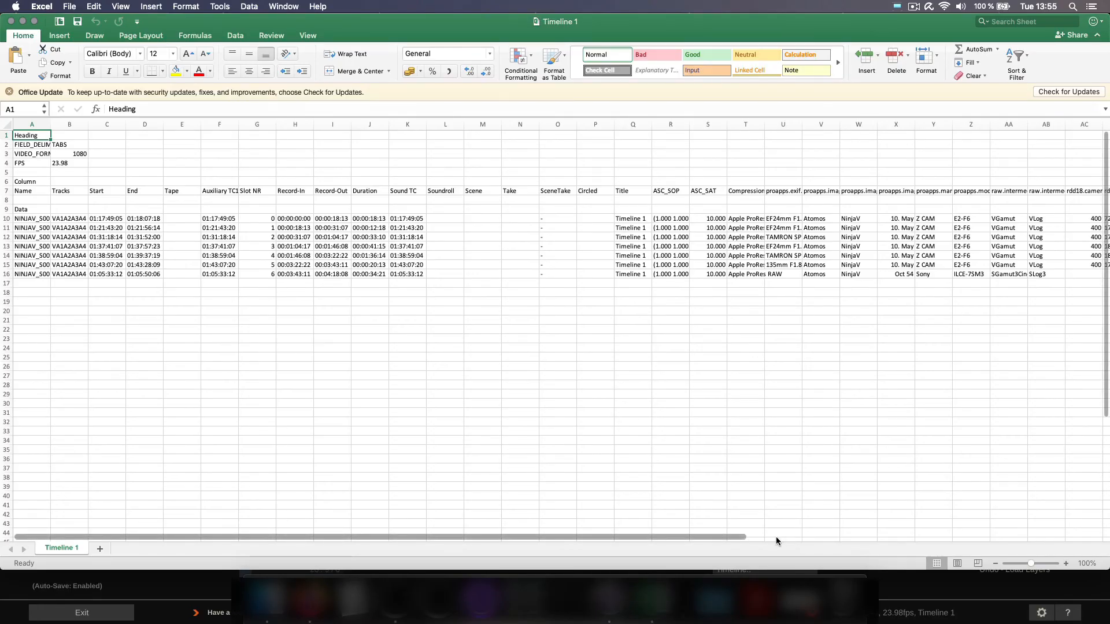
pyautogui.moveTo(569, 539); pyautogui.dragTo(832, 531)
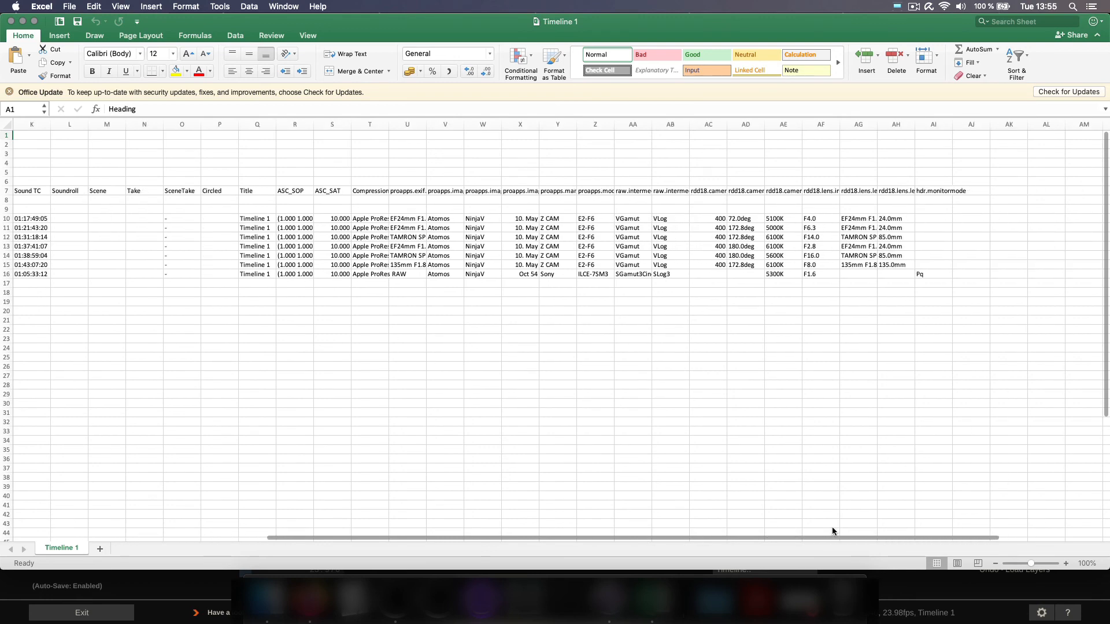
pyautogui.press('super+Tab')
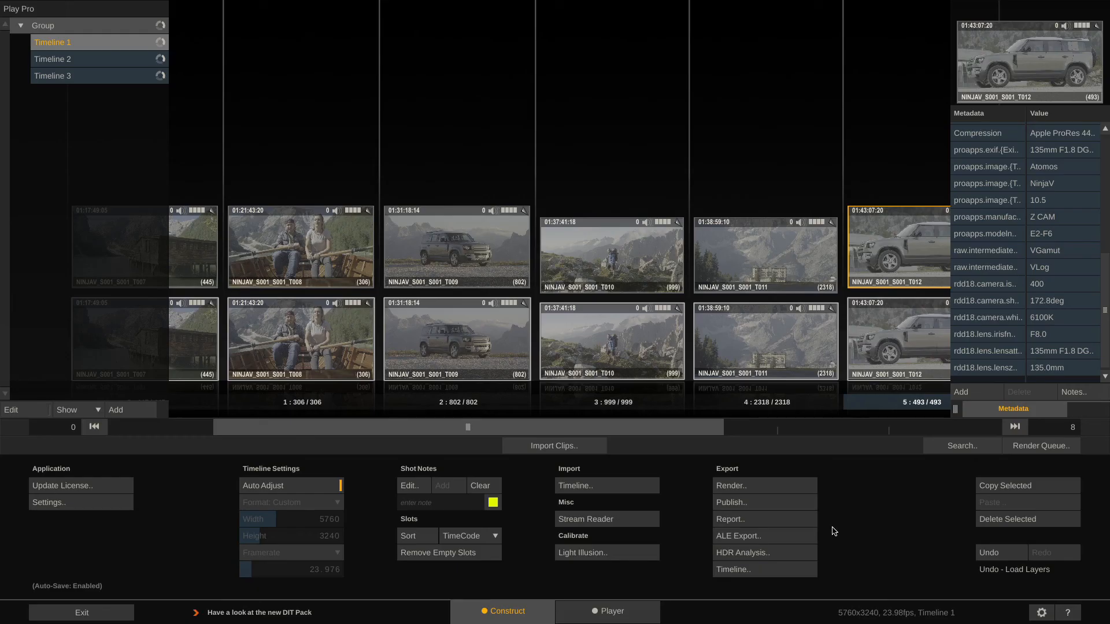
# Generate a Clip Metadata report with the scope Timeline
pyautogui.click(767, 523)
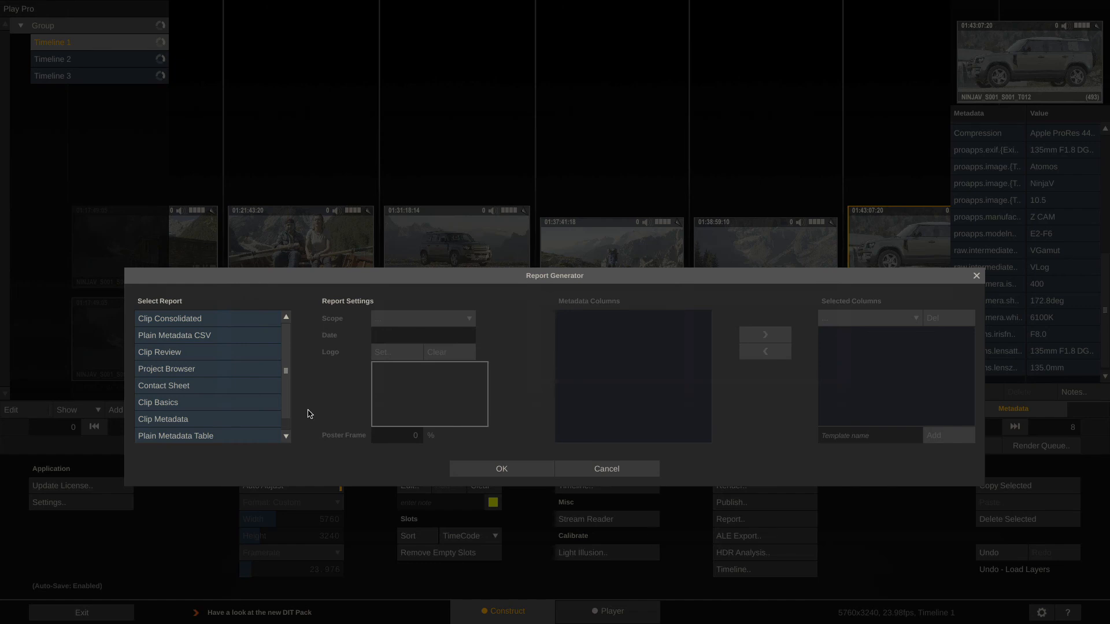
pyautogui.click(209, 423)
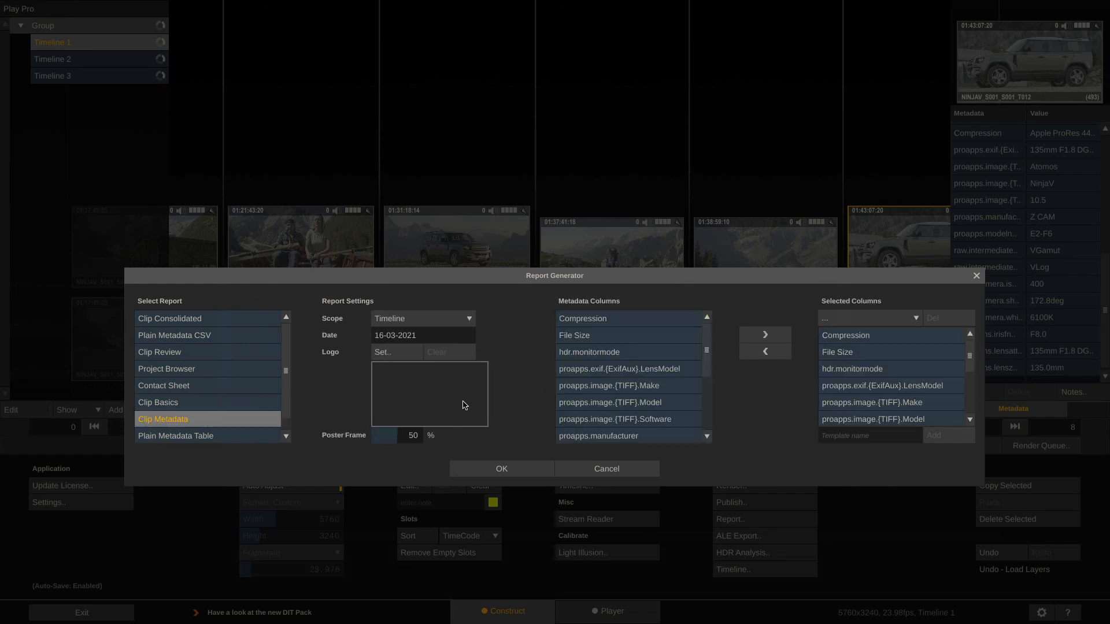
pyautogui.click(479, 473)
pyautogui.click(515, 471)
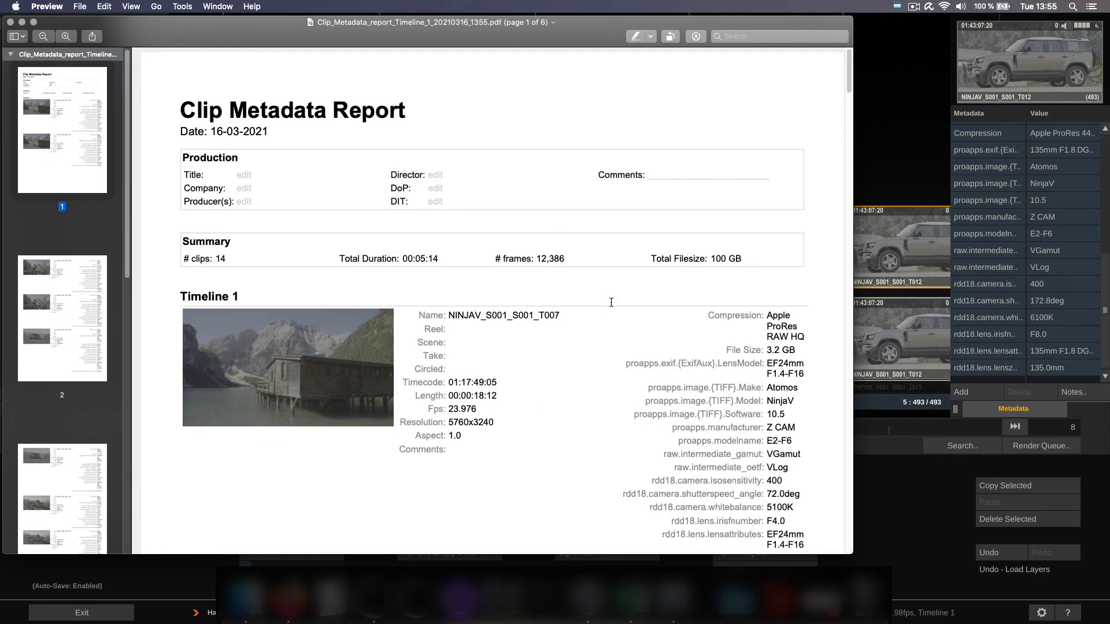
# Compare the RAW and rendered clip entries in the Clip Metadata report PDF, and close it
pyautogui.scroll(-3, 611, 302)
pyautogui.scroll(-10, 612, 302)
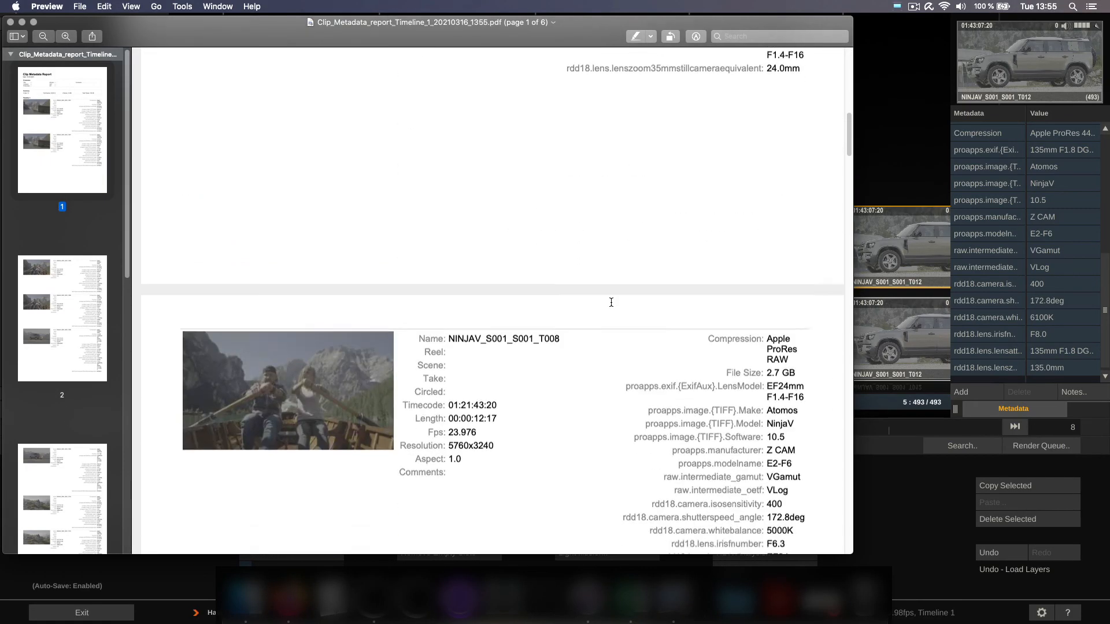
pyautogui.scroll(-6, 611, 302)
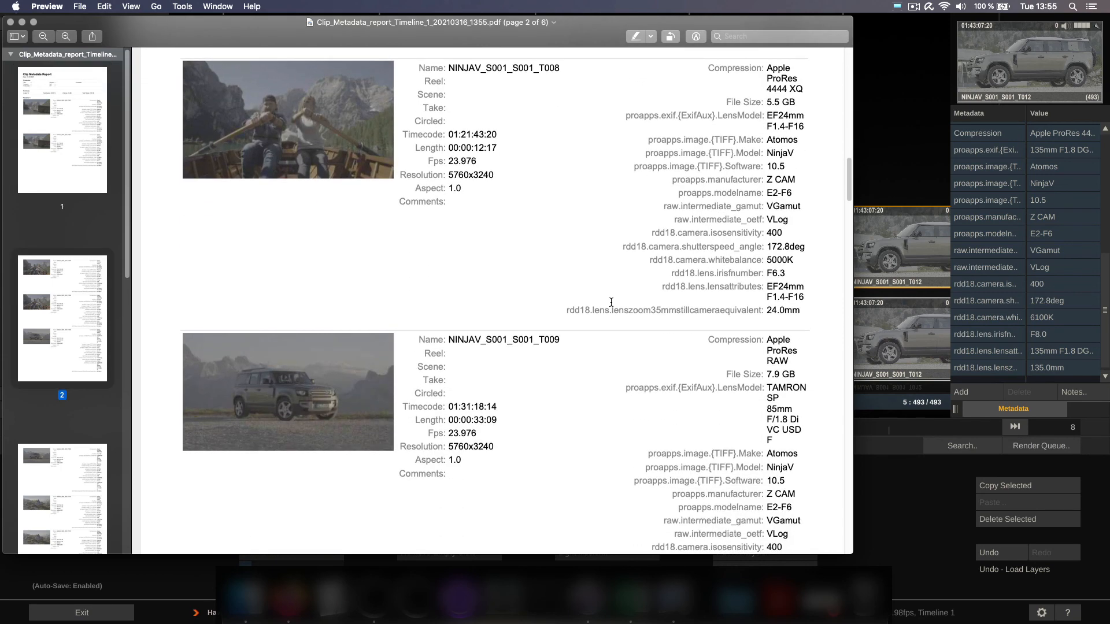
pyautogui.press('super+q')
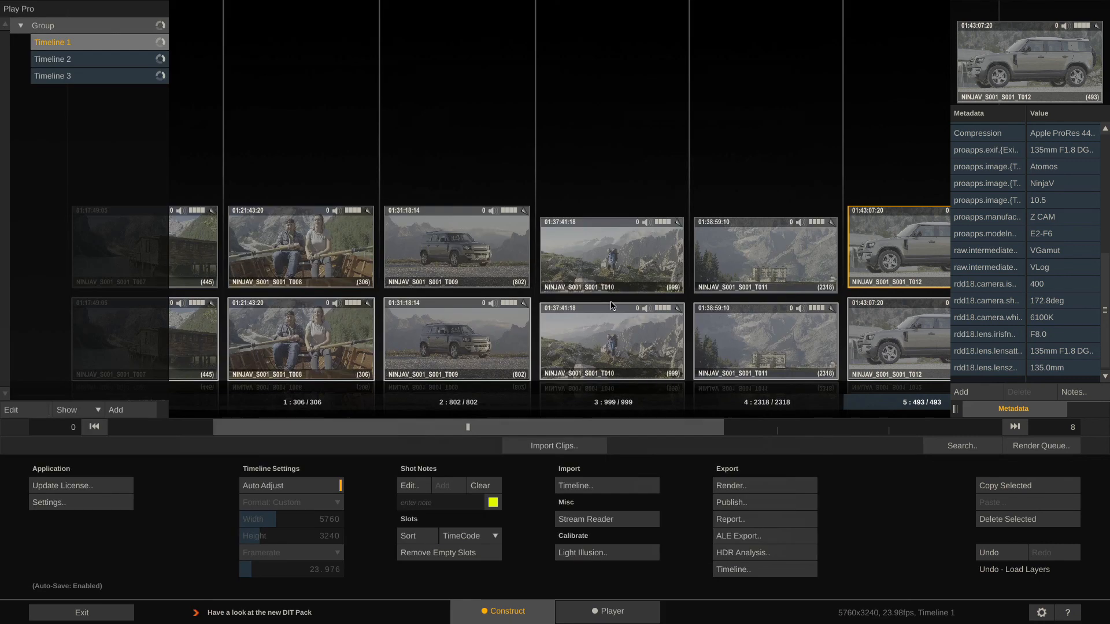